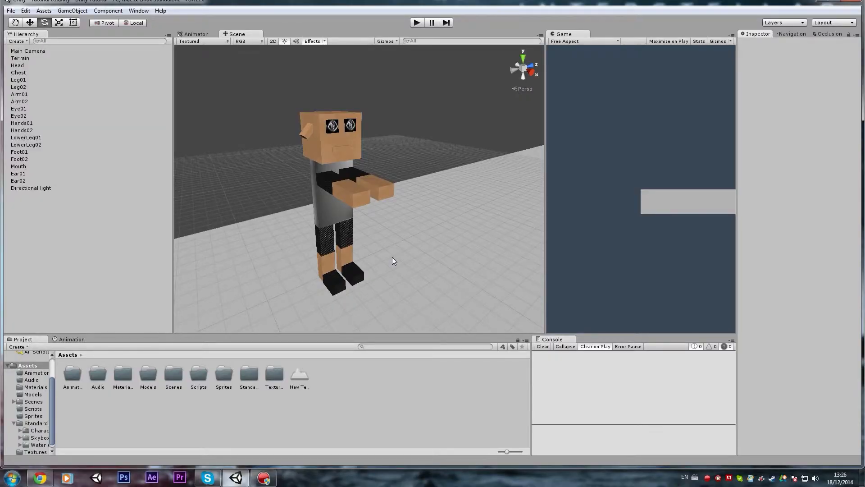
Create a cube and place it on an empty area of the terrain.
left_click_drag(352, 258, 396, 259, "alt")
left_click(58, 10)
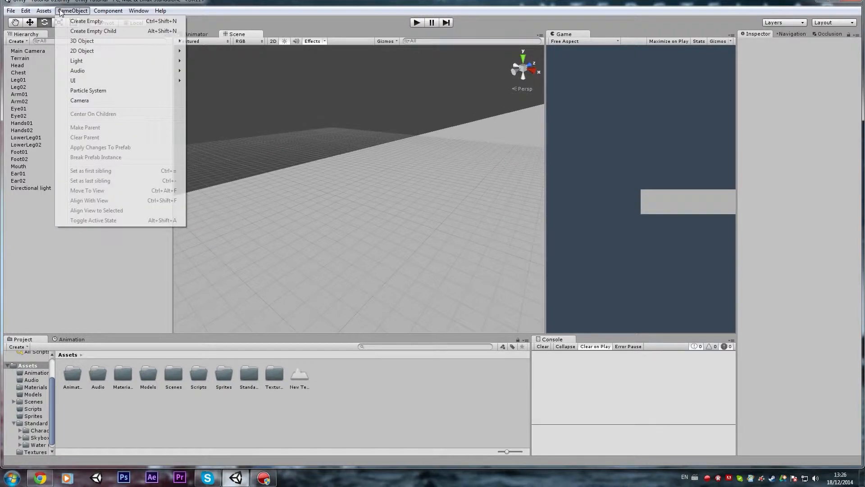
mouse_move(104, 43)
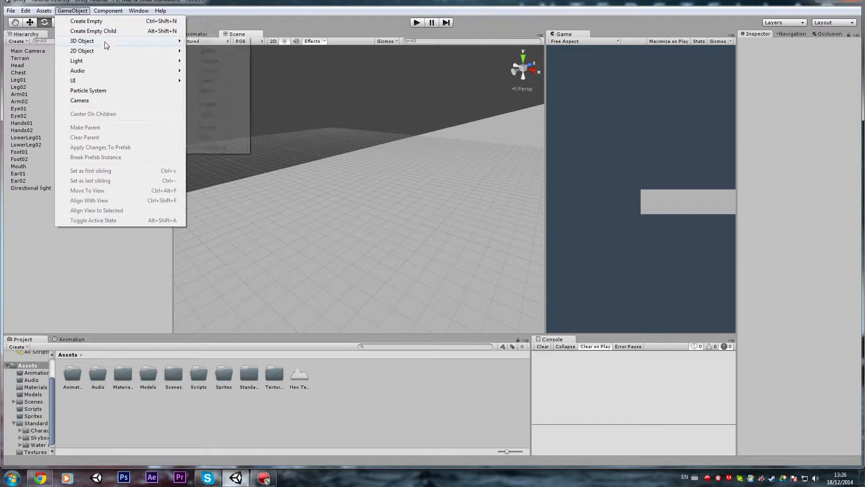
left_click(205, 42)
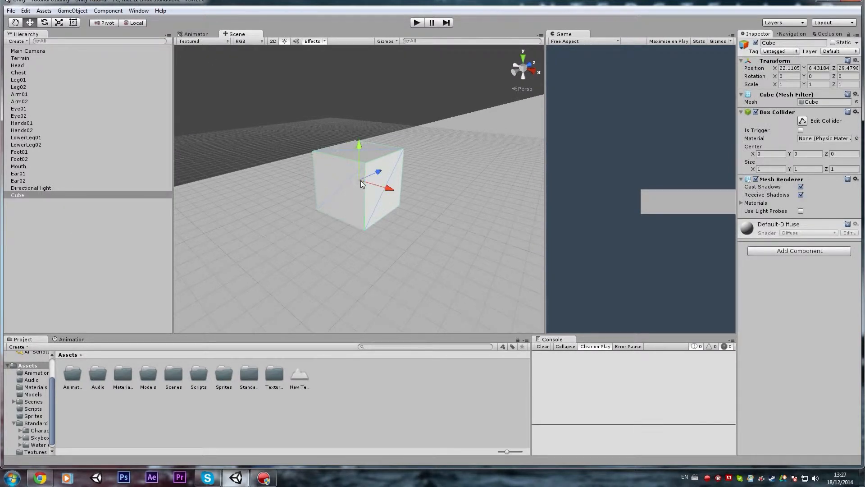
left_click_drag(358, 179, 341, 243, "ctrl+shift")
right_click_drag(342, 243, 358, 205)
left_click_drag(347, 207, 349, 180)
Scale the cube to about 2.96 along X and 1.57 along Y to form a block.
key("r")
left_click_drag(381, 217, 416, 206)
left_click_drag(348, 177, 345, 158)
key("w")
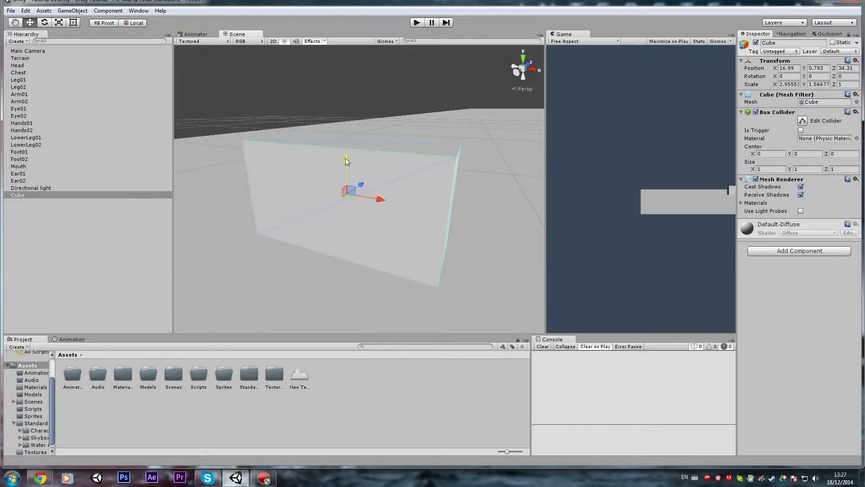
scroll(345, 158, "down", 3)
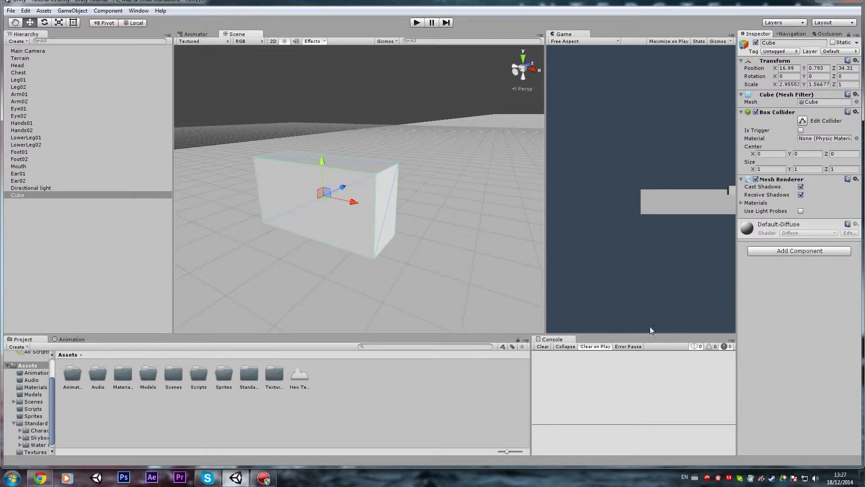
Switch to the desktop and compare the brick wall photos IMG_0373 to IMG_0376 in the photo viewer.
left_click(863, 476)
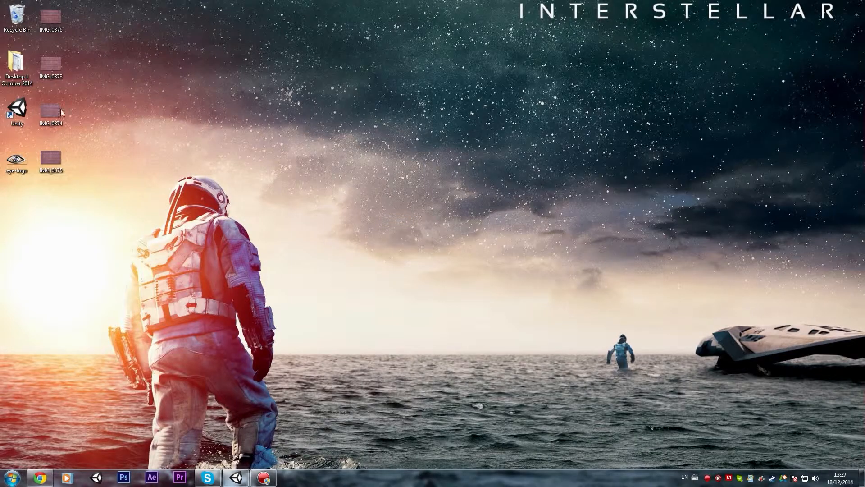
double_click(50, 22)
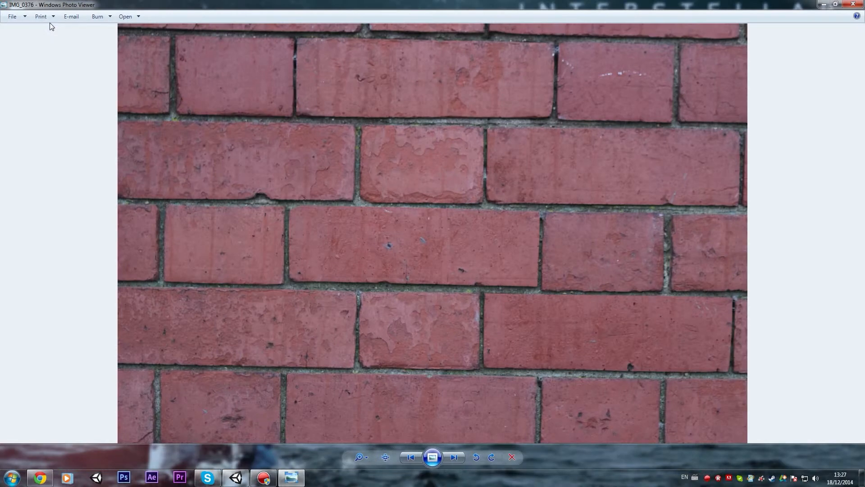
key("Right")
key("Right")
key("Right")
key("Left")
key("Right")
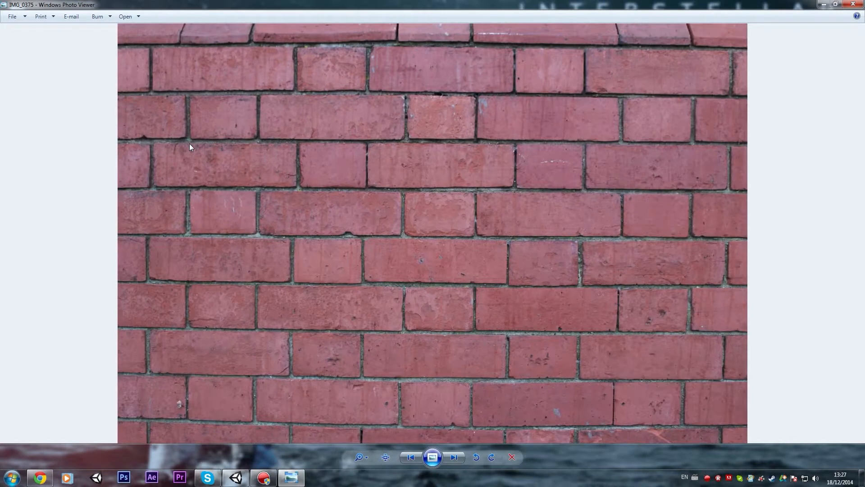
key("Right")
key("Left")
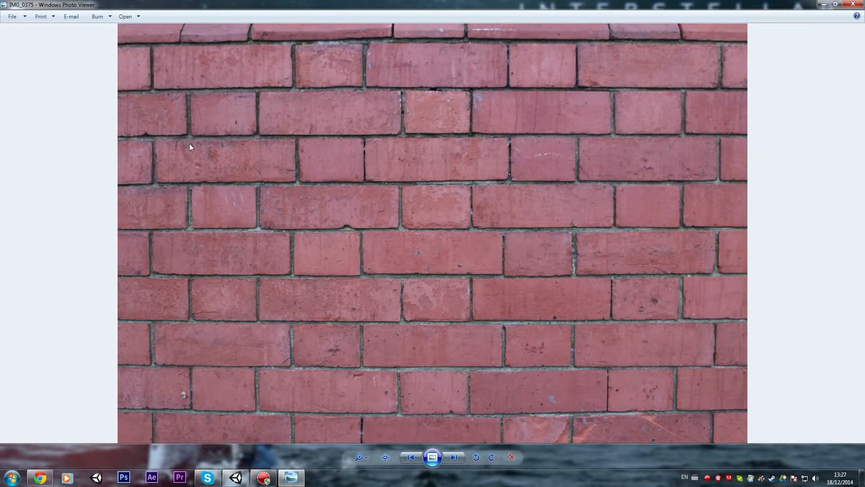
key("Left")
key("Right")
key("Left")
key("Right")
key("Left")
key("Right")
key("Right")
key("Left")
key("Left")
key("Left")
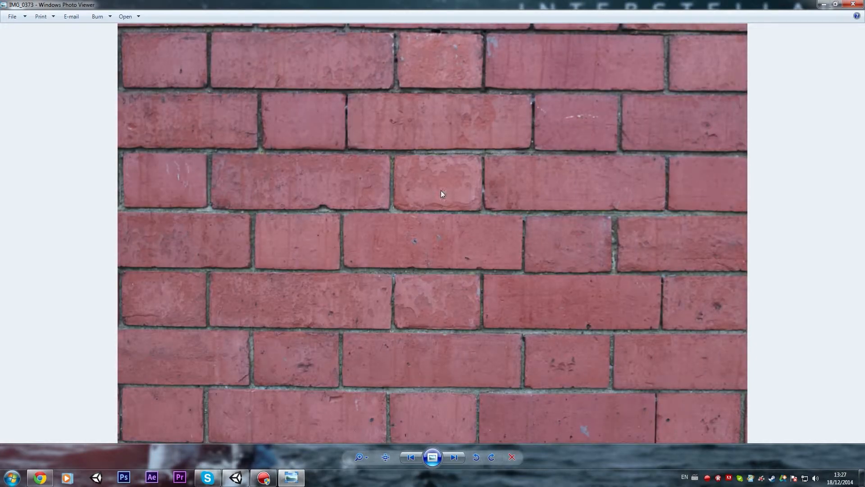
key("Left")
key("Right")
key("Right")
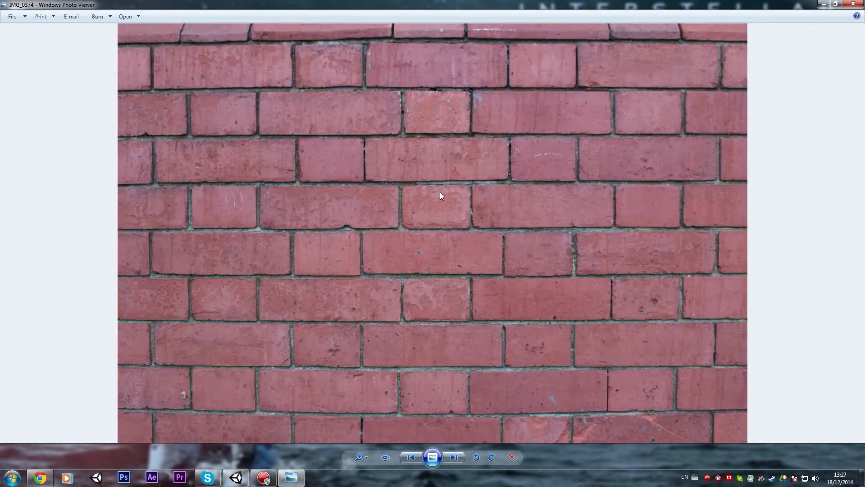
key("Left")
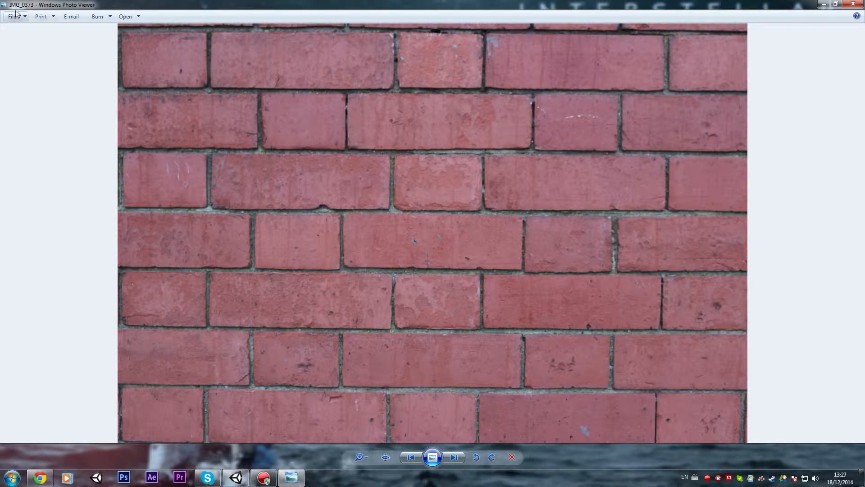
left_click(849, 5)
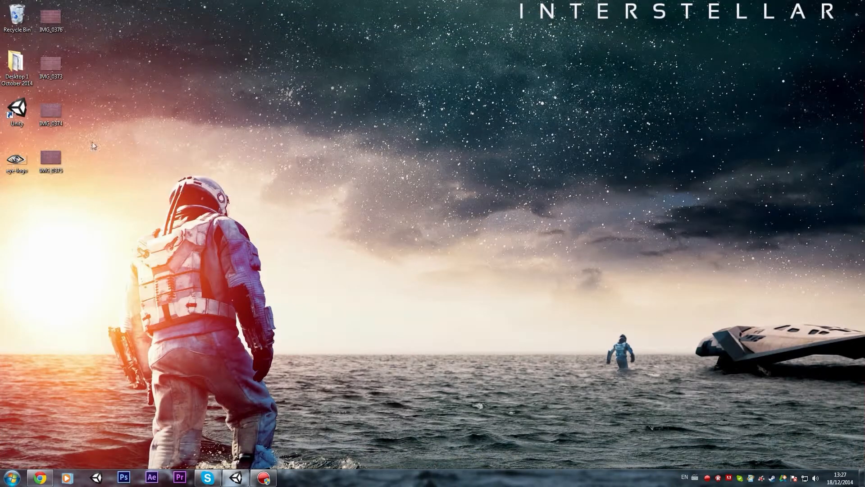
Import IMG_0373 from the desktop into the Textures folder in Unity and apply it to the cube.
left_click_drag(53, 68, 240, 388)
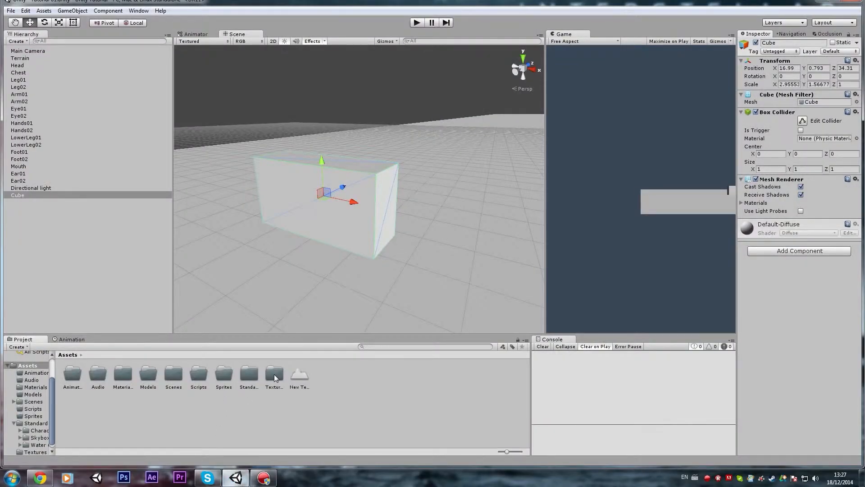
double_click(275, 375)
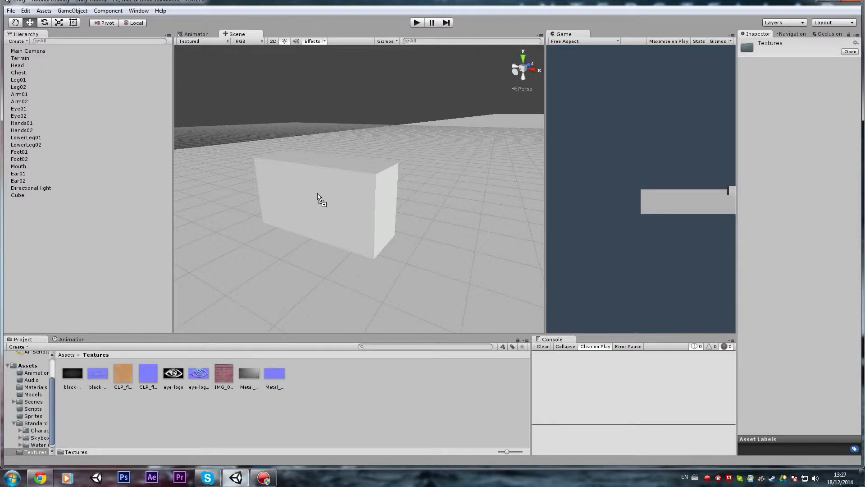
left_click_drag(317, 194, 317, 194)
right_click_drag(306, 195, 365, 195)
key("w")
left_click(365, 194)
key("f")
left_click_drag(355, 203, 352, 208)
key("ctrl+z")
key("w")
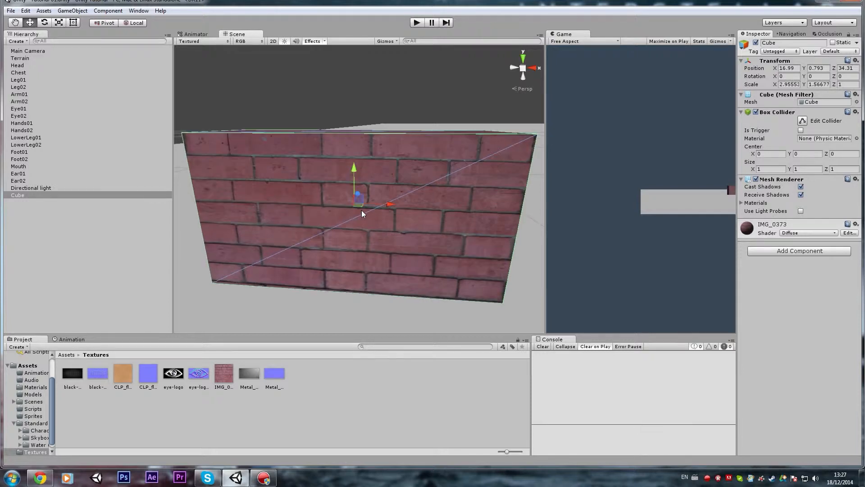
Set the tiling of the cube's brick material to 2 in both X and Y.
left_click(231, 380)
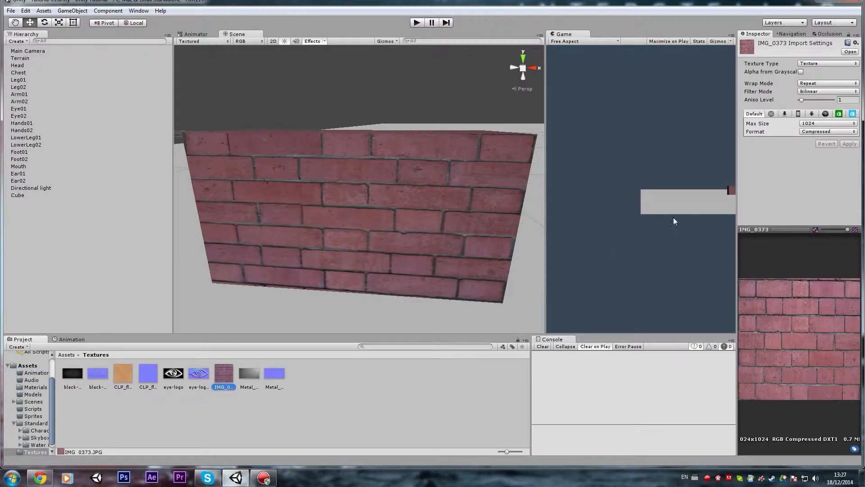
left_click(372, 222)
left_click(752, 229)
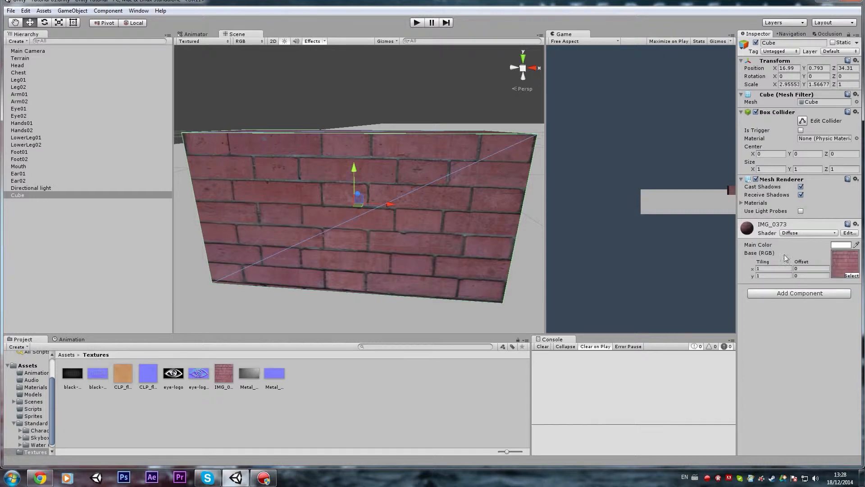
type("2")
key("Tab")
type("2")
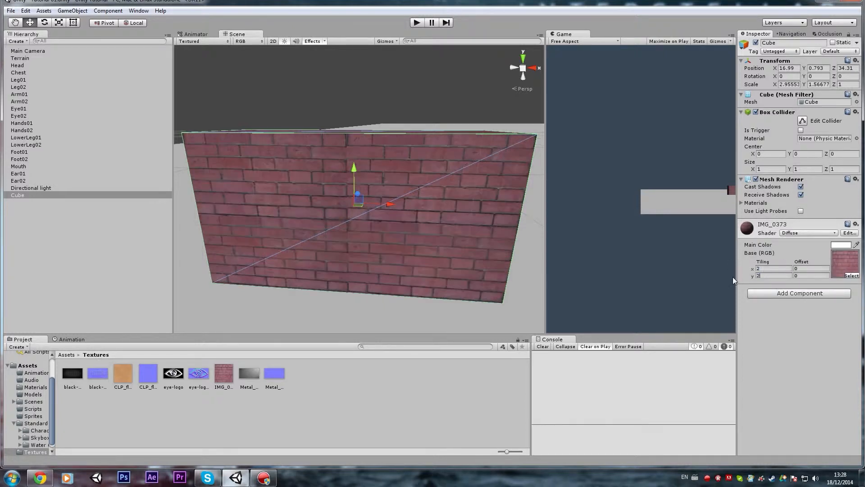
Enlarge the brick cube to a wall segment of about 5.27 × 2.79 × 1.78.
left_click_drag(412, 243, 367, 226, "alt")
scroll(356, 225, "down", 4)
key("r")
left_click_drag(290, 221, 351, 146)
key("w")
scroll(318, 207, "down", 5)
scroll(315, 217, "down", 1)
scroll(351, 147, "up", 3)
Duplicate the wall segment and place the copy end to end with it, at about X 22.72.
key("ctrl+d")
left_click_drag(345, 212, 542, 263)
right_click_drag(340, 223, 184, 220)
key("d")
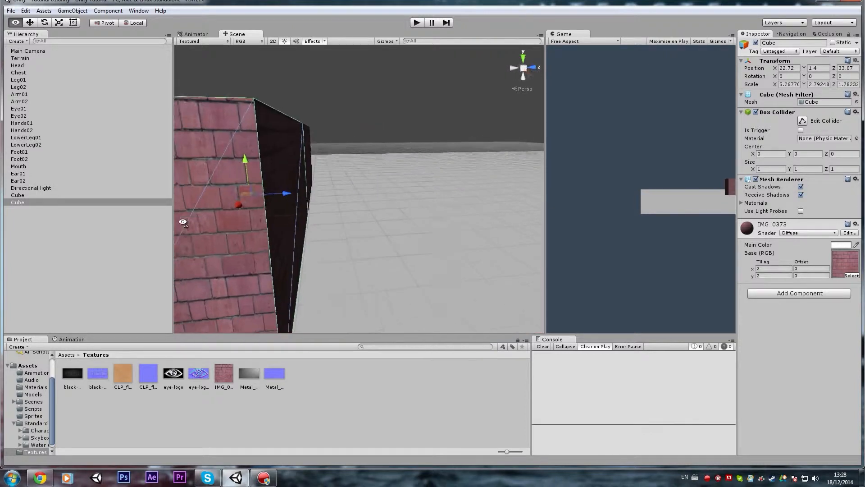
right_click_drag(403, 198, 398, 192)
key("f")
Duplicate the second wall segment and rotate the copy to -90° around the Y axis.
key("ctrl+d")
key("e")
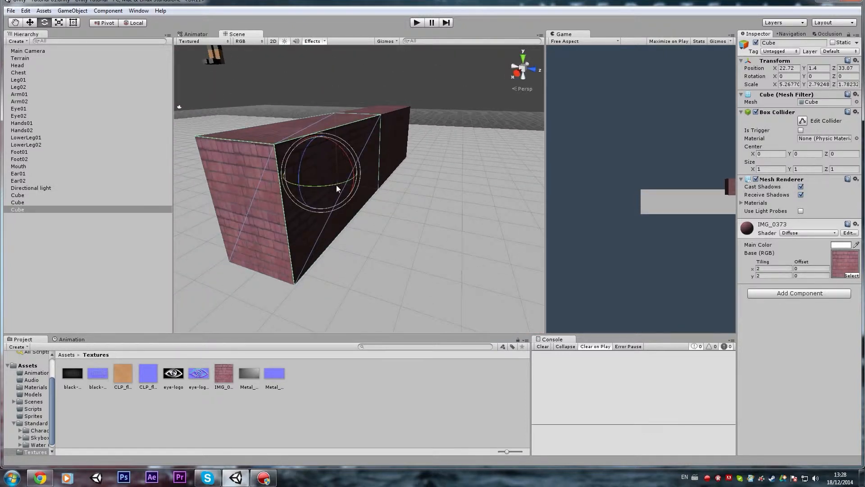
left_click_drag(326, 190, 456, 187, "ctrl")
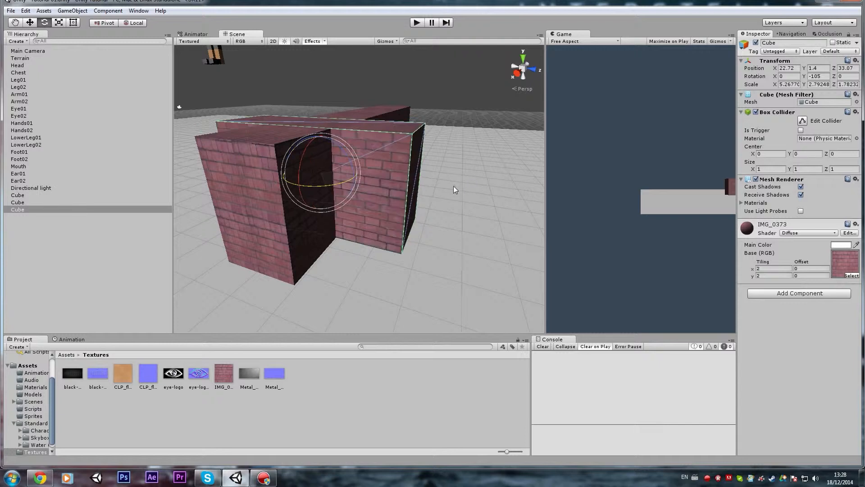
right_click_drag(455, 188, 411, 169)
left_click_drag(334, 171, 419, 210)
left_click_drag(471, 197, 473, 198)
right_click_drag(473, 198, 455, 197)
key("d")
left_click_drag(398, 183, 363, 207)
key("a")
right_click_drag(362, 208, 484, 214)
Move the rotated segment to the end of the first wall so they form a corner.
key("w")
right_click_drag(442, 170, 393, 108)
key("s")
key("s")
left_click(389, 108)
key("a")
left_click(394, 187)
key("s")
right_click_drag(393, 190, 329, 207)
Duplicate the corner segment and place the copy in line with it to lengthen the side wall.
key("ctrl+d")
left_click_drag(329, 207, 407, 248)
key("d")
right_click_drag(406, 249, 274, 220)
Duplicate the last segment, rotate the copy parallel to the first wall and place it at the side wall's end.
key("ctrl+d")
key("e")
left_click_drag(274, 221, 408, 201, "ctrl")
key("w")
right_click_drag(409, 201, 266, 197)
left_click_drag(245, 189, 334, 215)
left_click_drag(342, 186, 317, 212)
mouse_move(317, 211)
right_mouse_down()
mouse_move(309, 240)
mouse_move(325, 225)
right_mouse_up()
left_click_drag(483, 108, 478, 111)
right_click_drag(477, 111, 370, 154)
Duplicate the third wall's segment and place the copy in line to lengthen that wall.
key("ctrl+d")
left_click_drag(276, 180, 402, 183)
right_click_drag(402, 183, 281, 198)
Duplicate the last segment, rotate the copy to 90° around Y and place it as the start of the fourth wall.
key("ctrl+d")
key("e")
left_click_drag(281, 204, 400, 180)
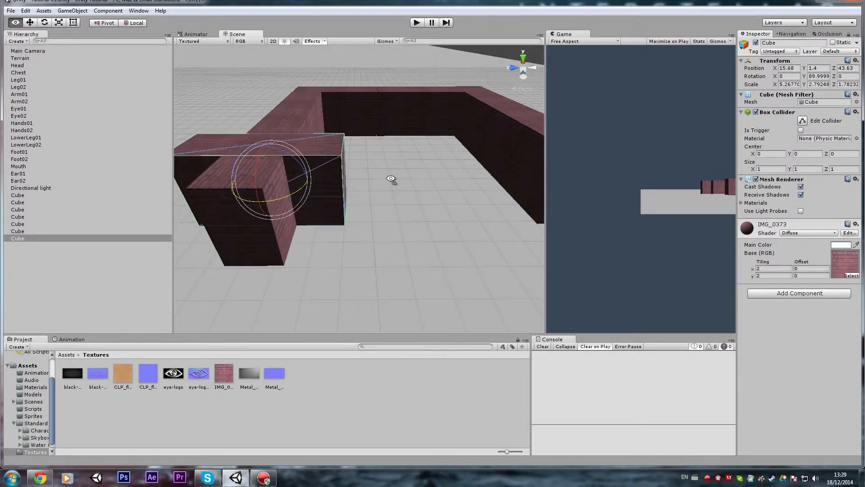
right_click_drag(400, 180, 366, 139)
key("w")
left_click_drag(366, 136, 336, 139)
left_click_drag(313, 159, 332, 183)
left_click_drag(332, 184, 473, 180, "alt")
left_click_drag(387, 159, 375, 156)
middle_click_drag(375, 156, 317, 156)
Duplicate the fourth wall's segment and place the copy in line to close the rectangular enclosure.
key("ctrl+d")
left_click_drag(318, 156, 458, 170)
right_click_drag(457, 170, 397, 122)
left_click(402, 91)
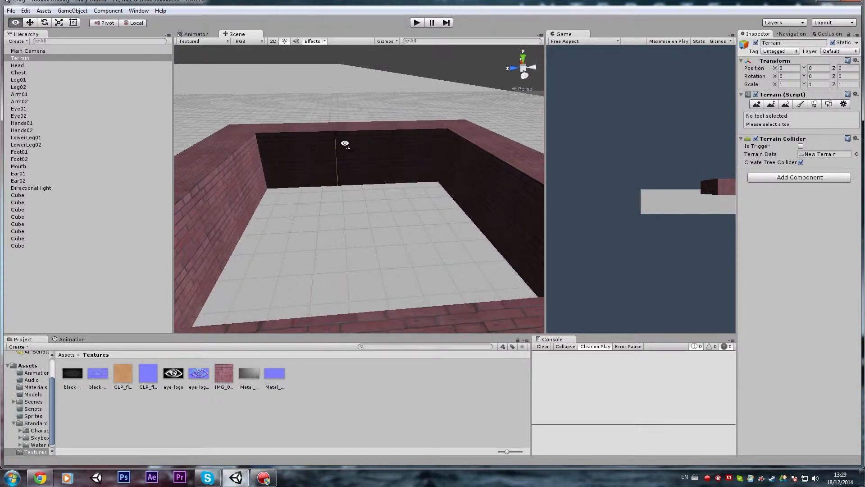
right_click_drag(344, 143, 522, 150)
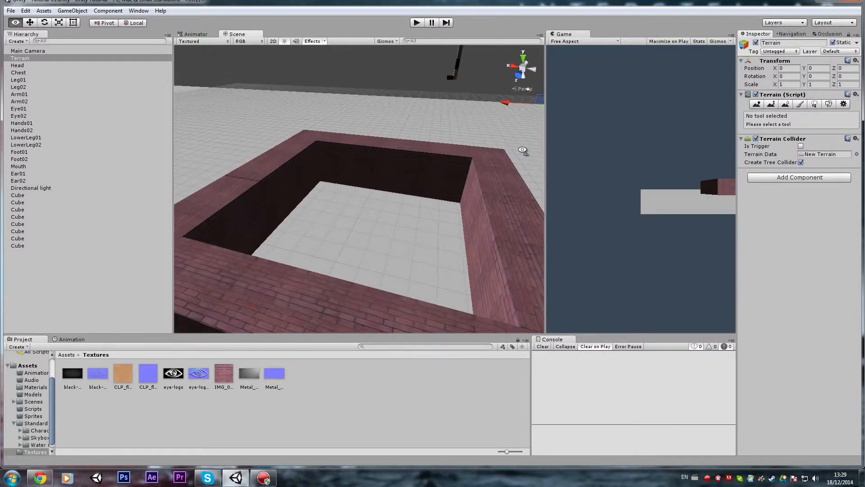
Try to duplicate the four segments of the two side walls and raise the copies above the enclosure.
left_click(401, 164)
right_click_drag(401, 164, 408, 162)
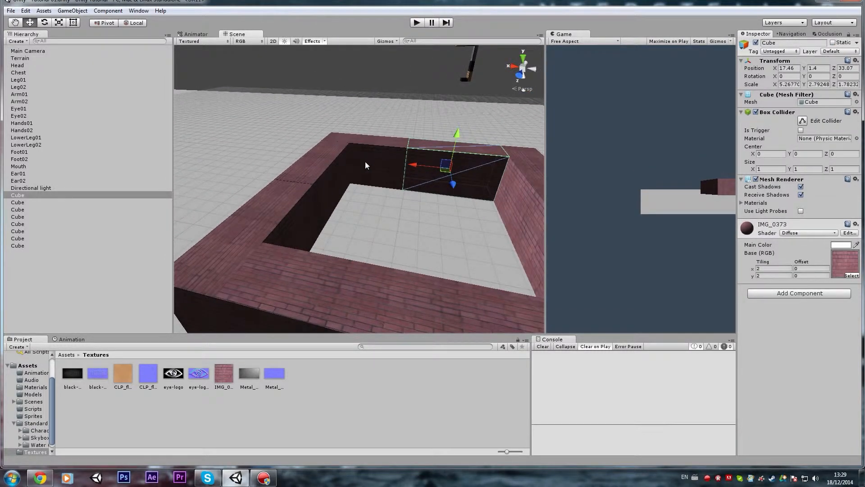
right_click_drag(355, 170, 351, 192)
left_click(334, 203)
left_click(293, 183)
left_click(287, 183, "shift")
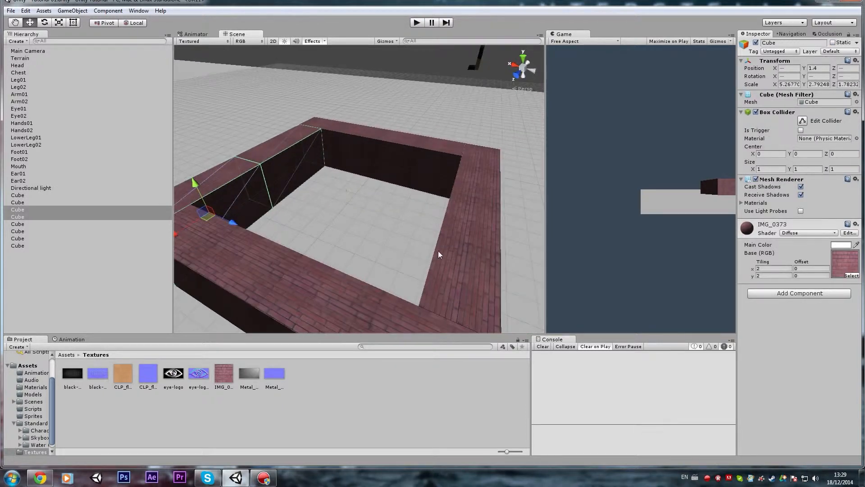
left_click(450, 261, "shift")
left_click(482, 180, "shift")
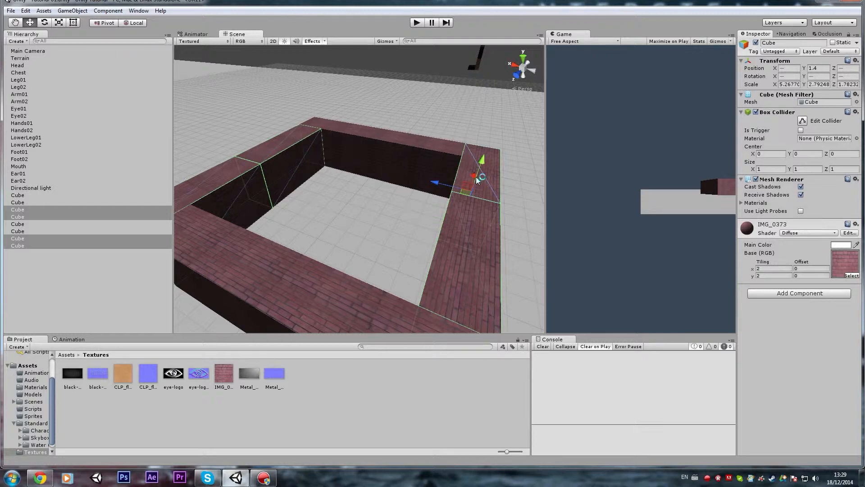
key("ctrl+d")
left_click_drag(281, 130, 271, 77)
right_click_drag(271, 77, 181, 30)
left_click_drag(426, 88, 425, 72)
scroll(408, 155, "down", 5)
Undo the raising and duplication of the side wall segments.
key("ctrl+z")
key("ctrl+z")
right_click_drag(393, 161, 431, 184)
key("ctrl+z")
left_click_drag(354, 189, 364, 187, "alt")
Duplicate all eight wall cubes together and raise the copies to about Y 5.52 as a second level.
left_click(18, 196)
left_click(31, 246, "shift")
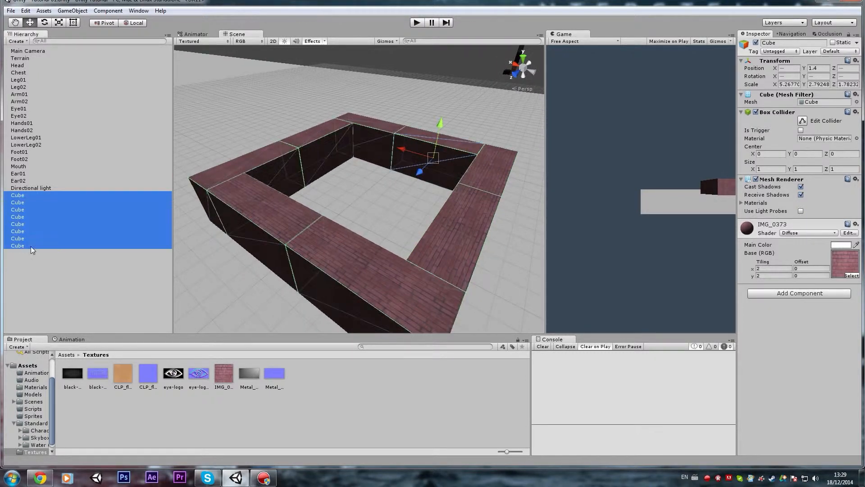
key("ctrl+d")
left_click_drag(440, 124, 445, 60)
key("w")
right_click_drag(425, 82, 290, 131)
Select the two upper-level segments of one side wall and move them inward together.
left_click(290, 130)
mouse_move(293, 192)
right_mouse_down()
mouse_move(325, 139)
mouse_move(306, 191)
right_mouse_up()
left_click(307, 190)
left_click(314, 127, "shift")
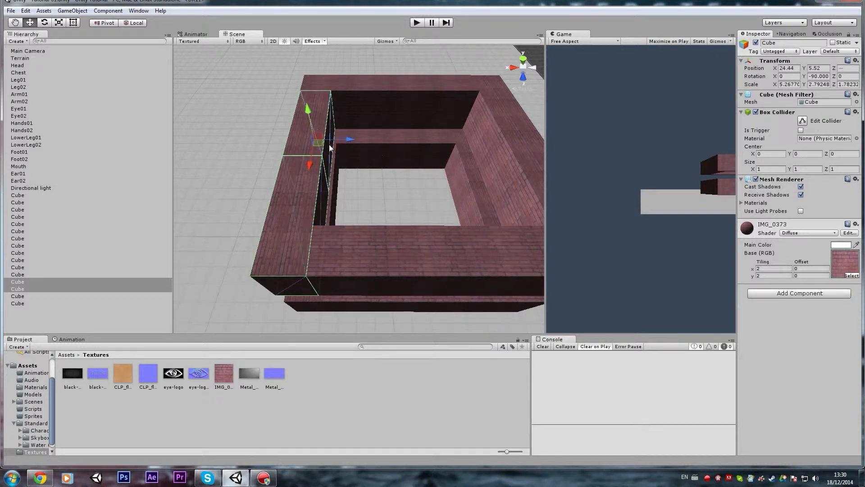
right_click_drag(351, 142, 413, 129)
left_click(408, 124)
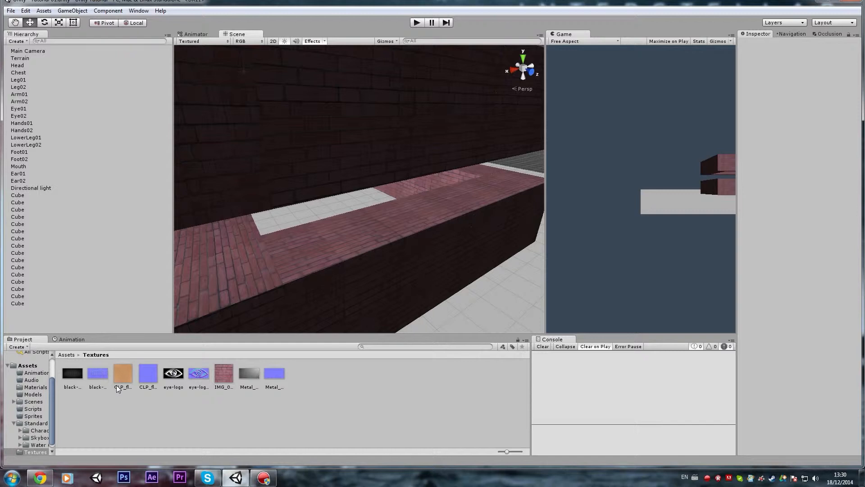
Switch to Chrome, save the blue-texture-wallpaper image to the desktop as JPEG, and import it into Unity's Textures folder.
left_click(148, 374)
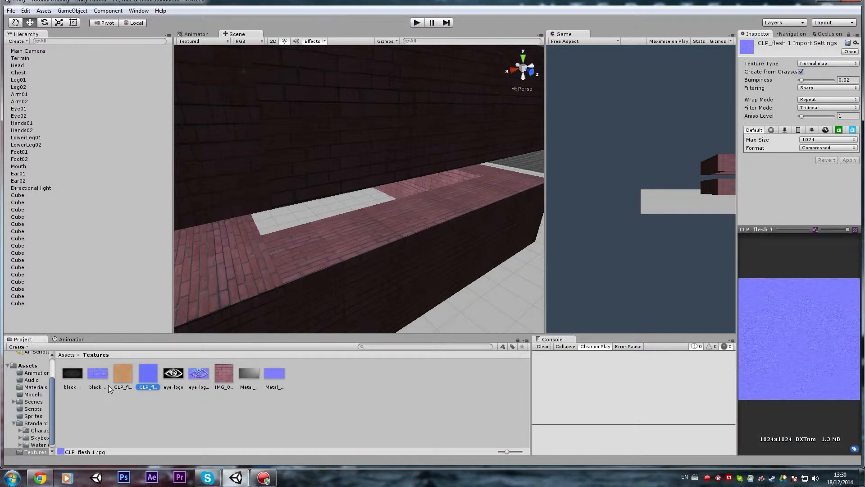
left_click(40, 479)
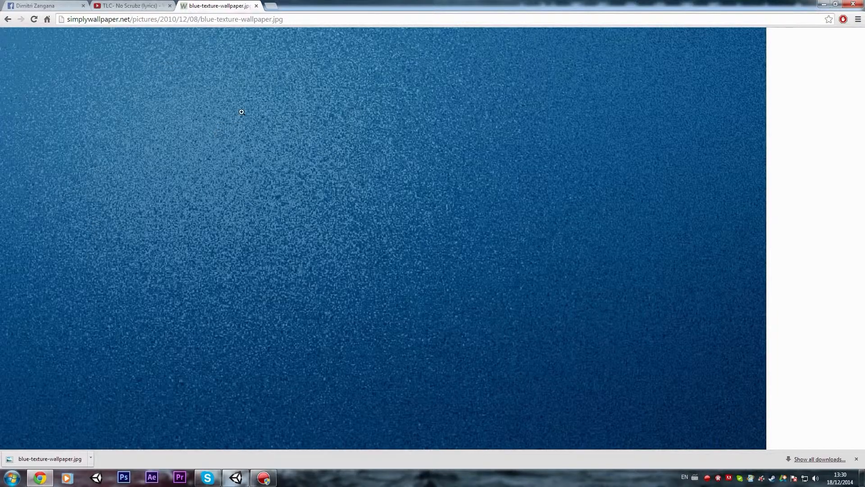
right_click(219, 117)
left_click(238, 125)
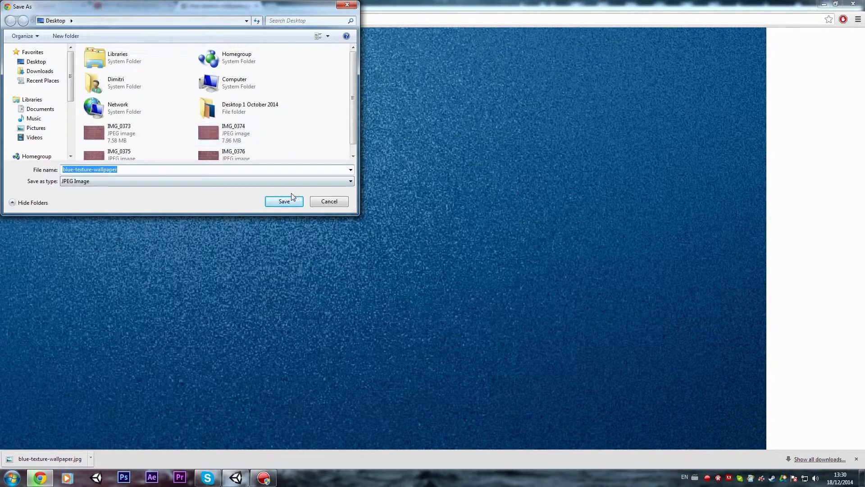
left_click(284, 202)
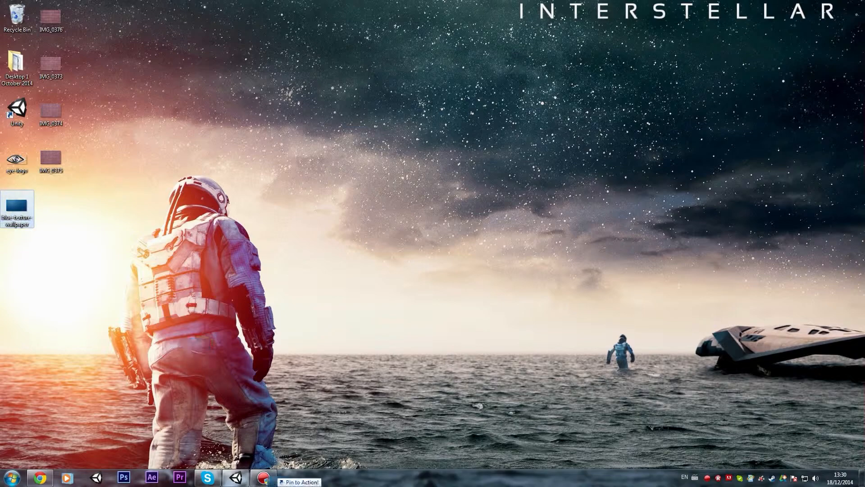
left_click_drag(236, 483, 233, 419)
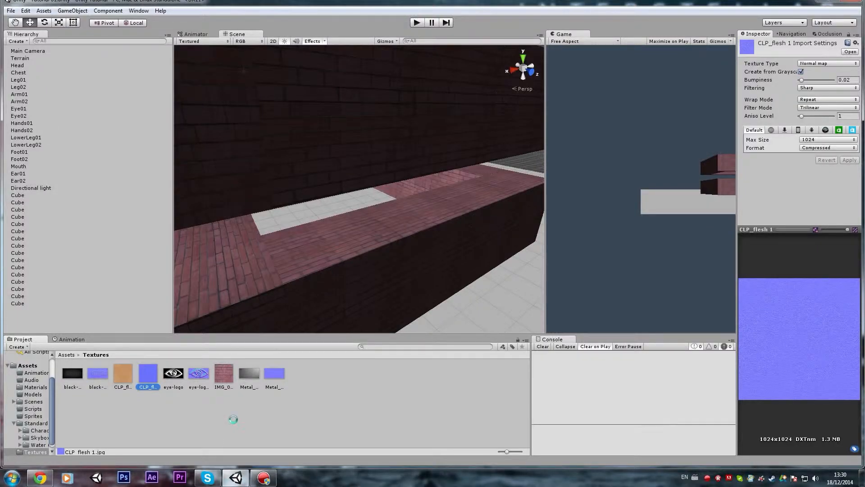
Create a new cube and move it onto the outer corner of the lower wall, at about X 24.83, Y 2.8, Z 43.99.
left_click(155, 425)
right_click_drag(315, 282, 278, 189)
left_click(73, 10)
mouse_move(97, 45)
left_click(198, 45)
right_click_drag(335, 199, 339, 198)
key("w")
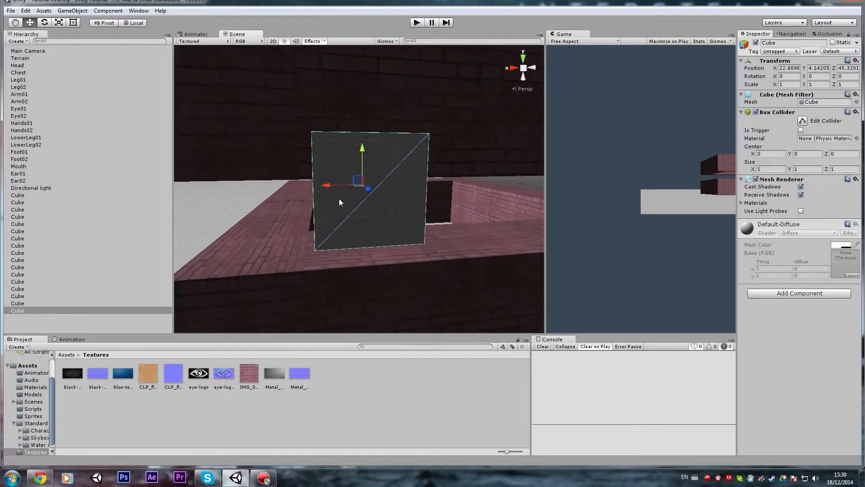
left_click_drag(362, 186, 233, 258)
right_click_drag(256, 257, 252, 257)
left_click_drag(252, 257, 245, 258, "shift")
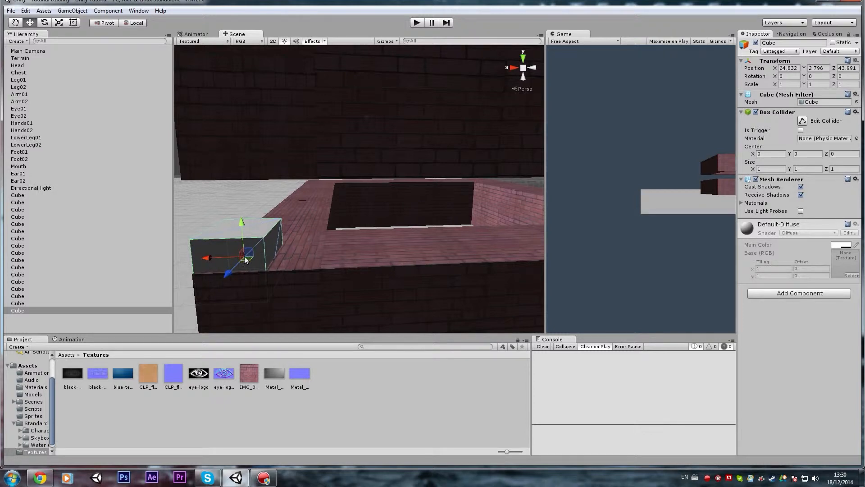
Stretch the new cube to an X scale of about 12.28 and centre it along the wall at about X 19.2.
scroll(244, 258, "down", 3)
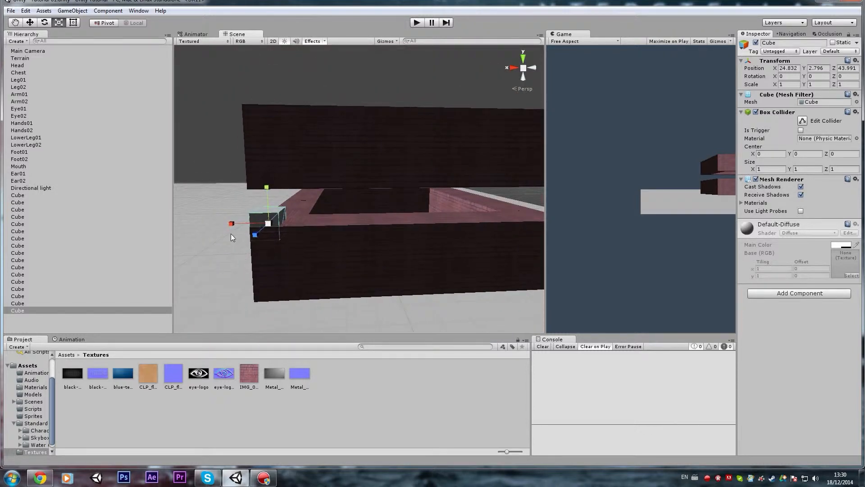
key("ctrl+z")
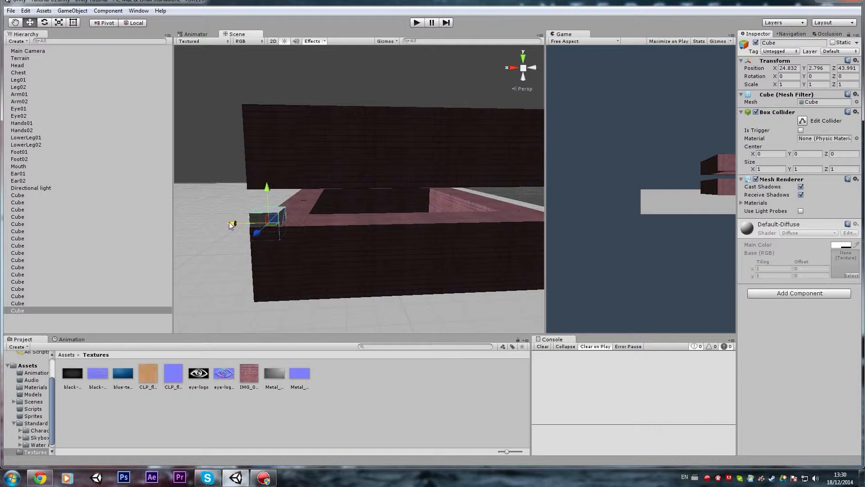
left_click_drag(231, 226, 108, 223)
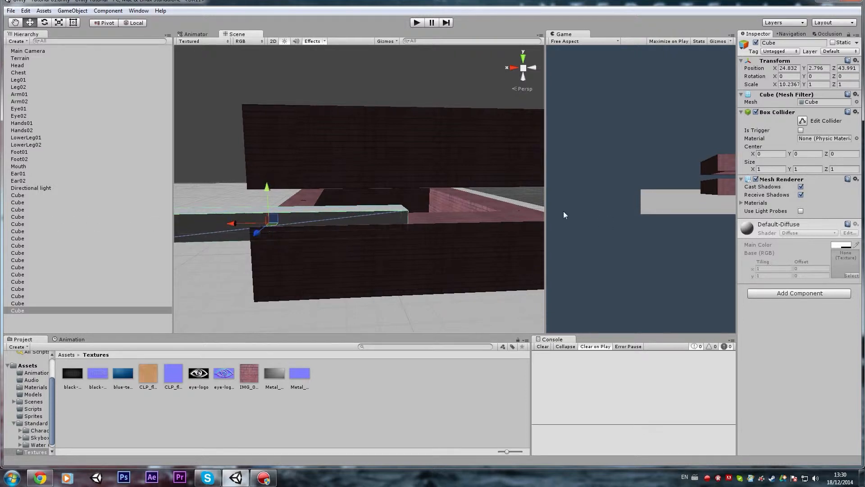
scroll(397, 224, "down", 3)
right_click_drag(396, 223, 390, 223)
key("s")
key("d")
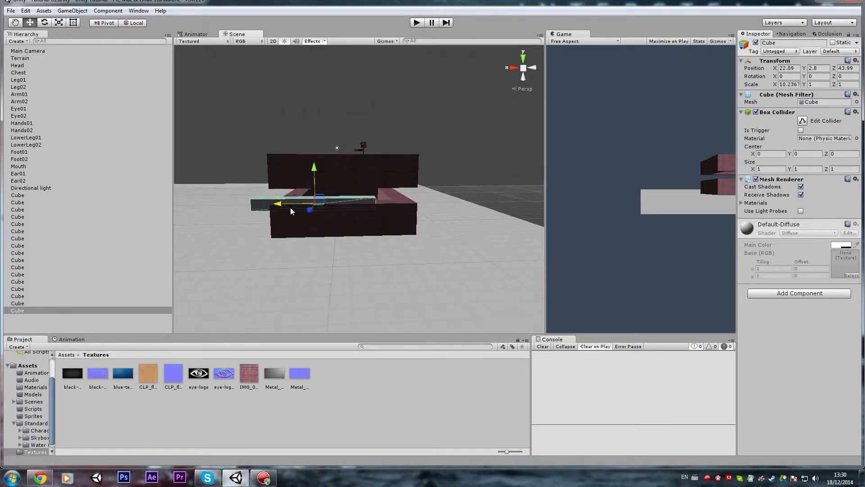
left_click_drag(294, 202, 301, 204)
key("w")
right_click_drag(301, 203, 327, 216)
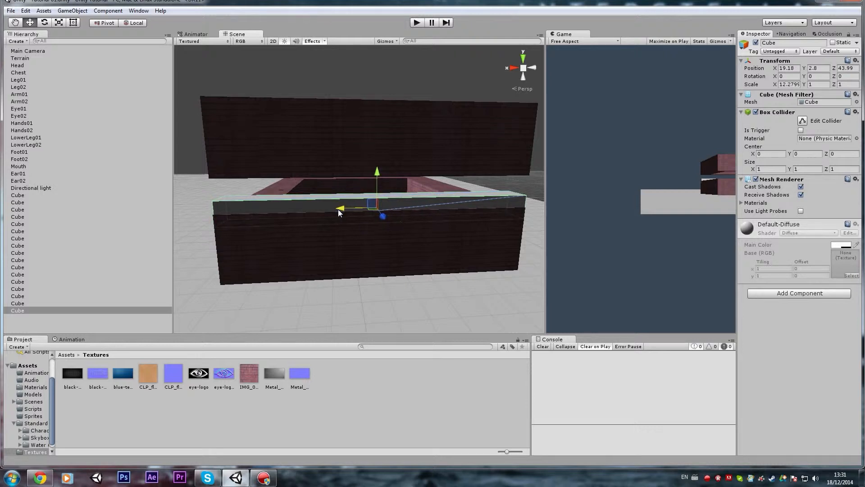
Increase the strip's Y scale to about 1.375 and raise it to Y 3.42 to fill the gap between the two levels.
left_click_drag(377, 185, 377, 152)
key("r")
key("w")
key("r")
right_click_drag(377, 153, 373, 103)
key("w")
left_click_drag(402, 157, 401, 153)
right_click_drag(402, 153, 403, 219)
key("s")
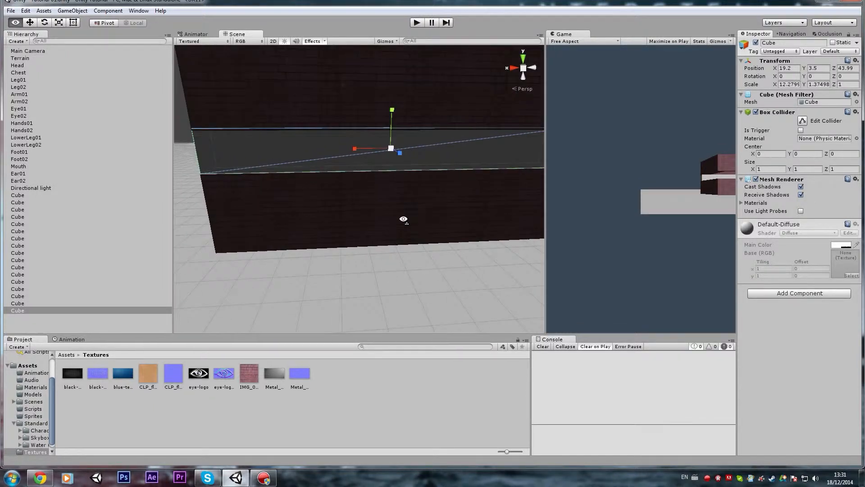
left_click_drag(392, 115, 392, 116)
Duplicate the gap-filling strip and move the copy to the opposite wall at about Z 33.36.
right_click_drag(363, 168, 503, 201)
key("ctrl+d")
scroll(453, 191, "up", 3)
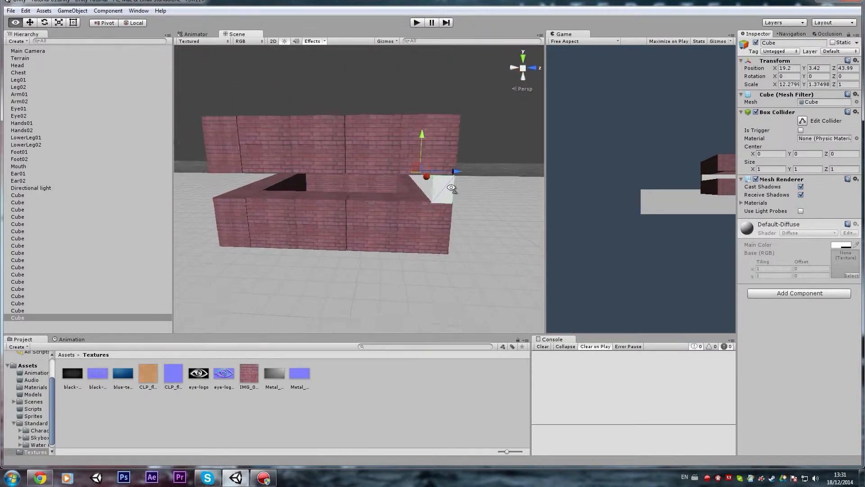
left_click_drag(475, 182, 306, 180)
mouse_move(306, 180)
right_mouse_down()
mouse_move(287, 218)
mouse_move(296, 175)
mouse_move(305, 193)
right_mouse_up()
Duplicate the strip again, rotate the copy 90° about Y, and fit it into one side gap with an X scale of about 10.53.
key("e")
key("s")
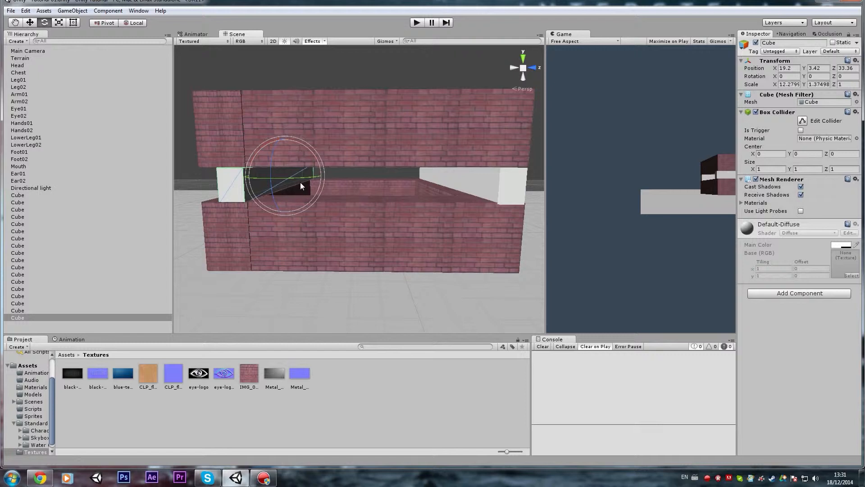
key("ctrl+d")
left_click_drag(299, 178, 423, 176, "ctrl")
key("w")
right_click_drag(356, 175, 297, 167)
left_click_drag(285, 175, 352, 191)
right_click_drag(352, 190, 501, 215)
left_click_drag(376, 188, 420, 185)
right_click_drag(420, 185, 407, 186)
left_click_drag(408, 183, 425, 178)
right_click_drag(426, 177, 497, 169)
Place a copy of the rotated strip in the opposite side gap at about X 13.61, Z 38.51.
key("a")
left_click_drag(394, 191, 386, 193)
right_click_drag(386, 193, 460, 319)
key("w")
key("s")
key("w")
key("s")
right_click_drag(410, 279, 450, 276)
left_click_drag(405, 255, 266, 108)
Turn another copy of the side strip flat to -90° about X and raise it to about Y 6.39 at roof level.
key("e")
scroll(280, 171, "down", 3)
right_click_drag(282, 181, 375, 181)
key("w")
left_click_drag(397, 184, 389, 178, "ctrl")
key("w")
right_click_drag(389, 189, 409, 181)
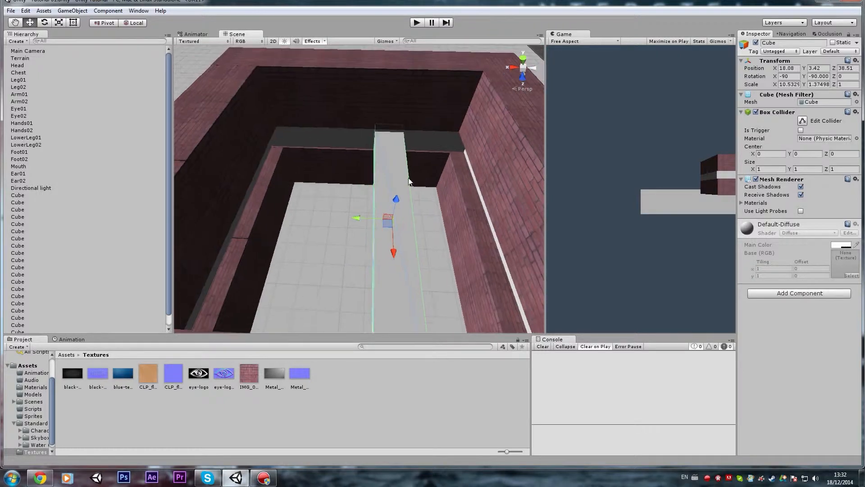
left_click_drag(398, 203, 400, 162)
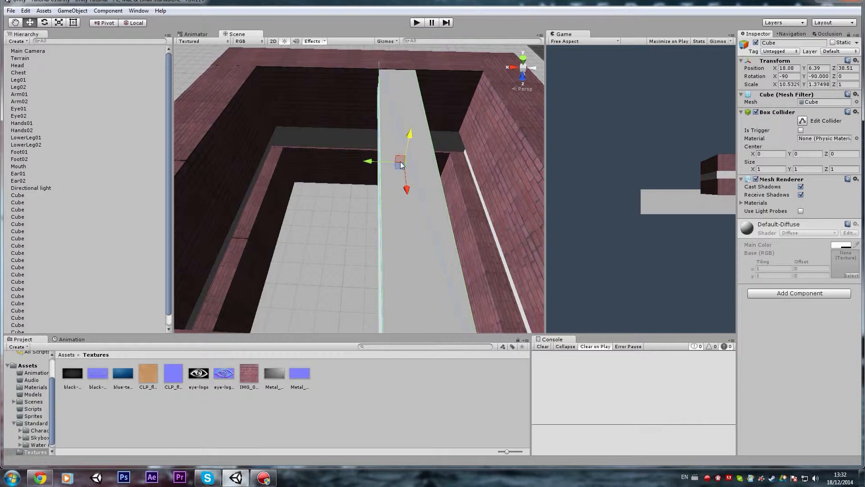
right_click_drag(400, 162, 393, 170)
Widen the flat strip to a Y scale of about 9.43 and centre it at about X 19.04 to cover the roof opening.
key("s")
key("r")
left_click_drag(359, 182, 183, 190)
key("w")
left_click_drag(362, 181, 390, 180)
key("r")
key("w")
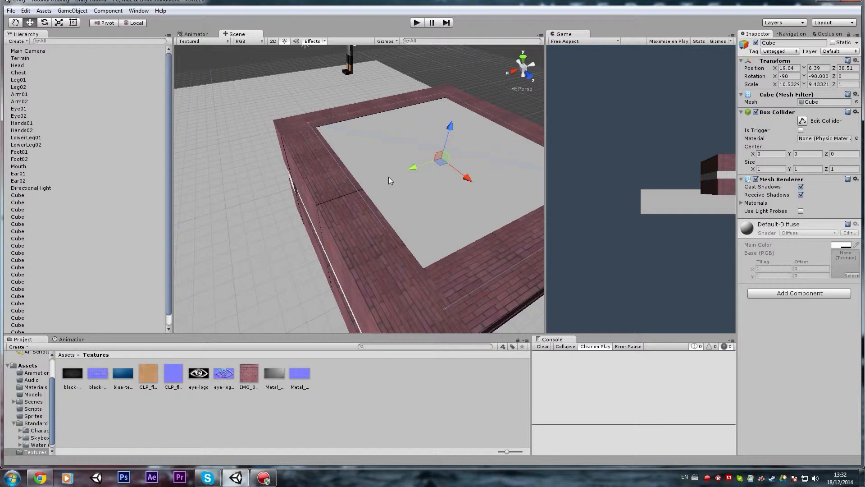
Apply the blue-texture-wallpaper texture to the roof panel.
left_click_drag(236, 299, 294, 295, "alt")
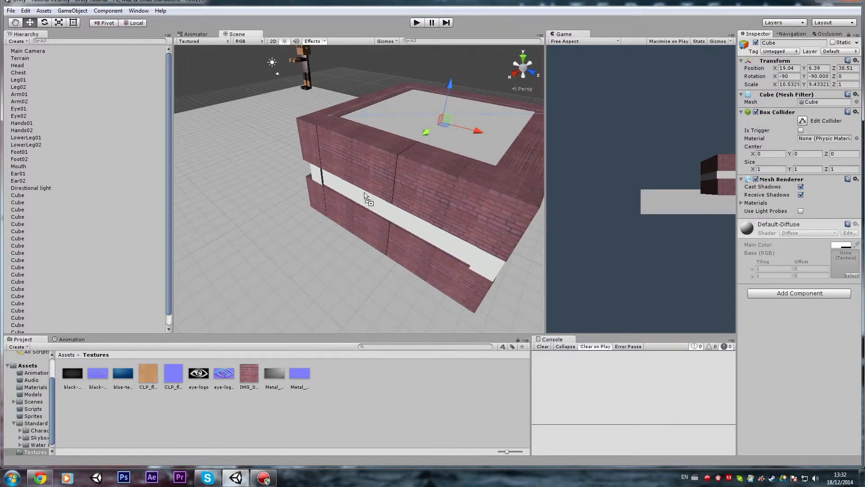
left_click_drag(405, 123, 406, 122)
left_click_drag(376, 171, 410, 149, "alt")
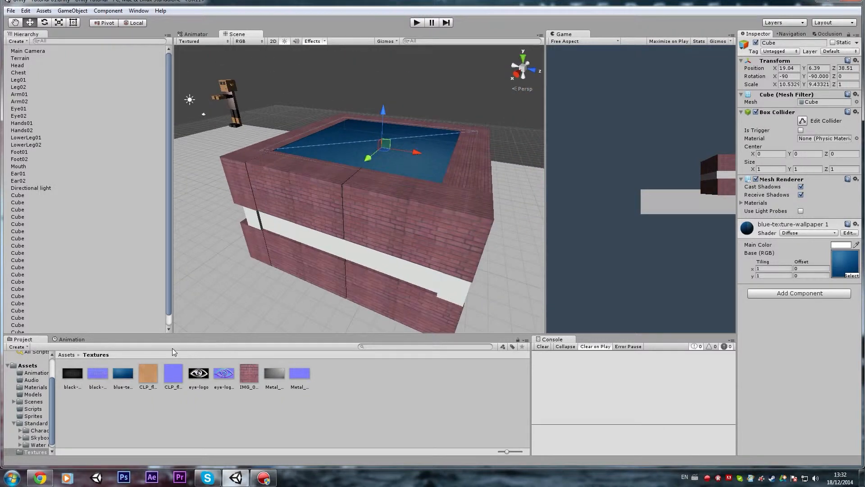
Apply the blue-texture-wallpaper texture to the four white strips between the lower and upper walls.
left_click_drag(320, 243, 321, 244)
left_click_drag(321, 244, 189, 309, "alt")
left_click_drag(279, 198, 281, 200)
left_click_drag(412, 169, 226, 155, "alt")
left_click_drag(120, 373, 245, 253)
left_click_drag(245, 251, 173, 234, "alt")
left_click(125, 400)
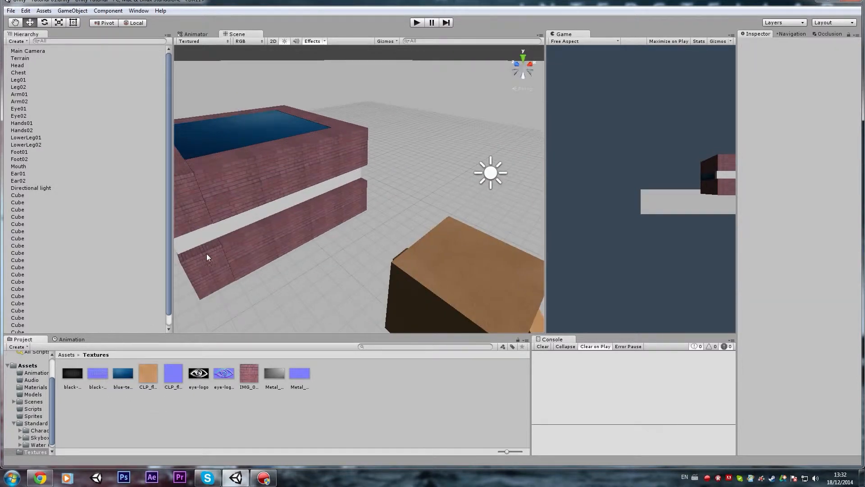
left_click_drag(122, 373, 56, 165)
right_click_drag(56, 165, 19, 193)
key("s")
right_click(124, 221)
right_click_drag(356, 211, 394, 262)
key("w")
key("s")
Select the blue roof panel and set its material's shader to Transparent/Specular.
left_click(338, 86)
right_click_drag(363, 139, 474, 251)
key("w")
key("s")
left_click(355, 178)
key("s")
key("a")
key("w")
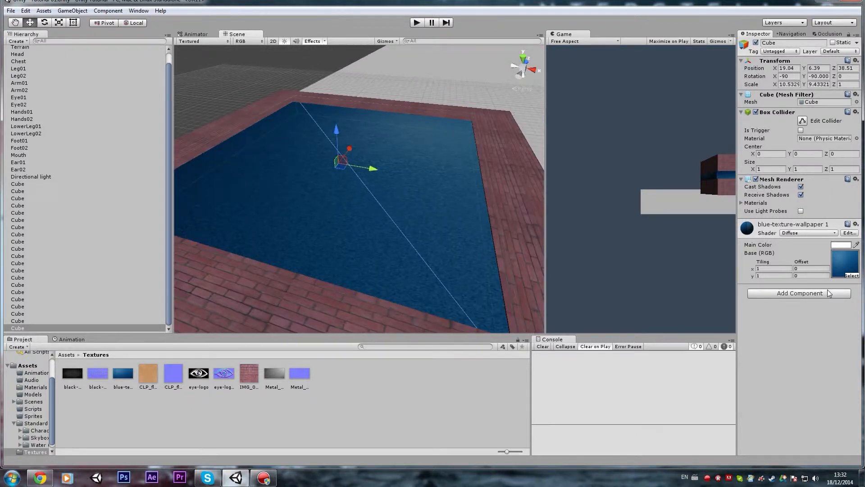
left_click(797, 232)
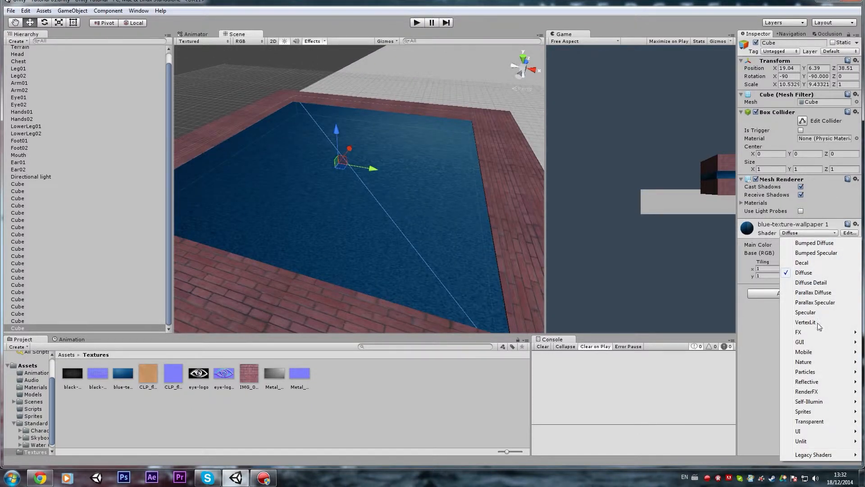
mouse_move(819, 426)
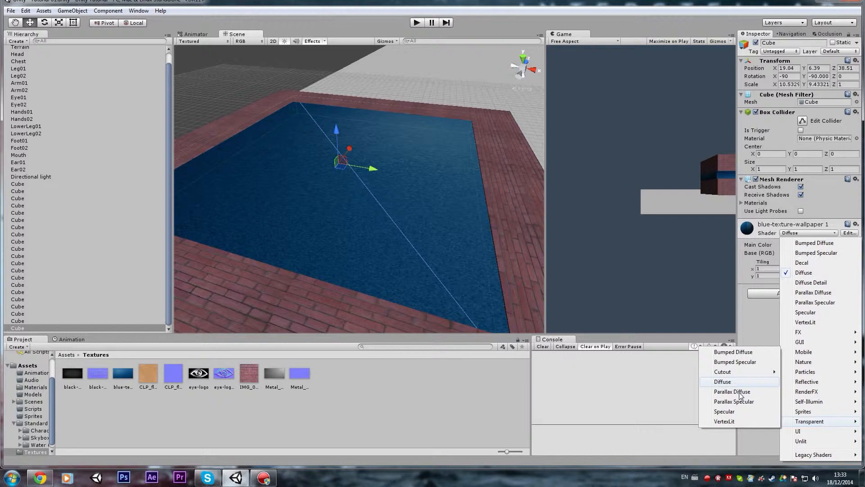
mouse_move(745, 376)
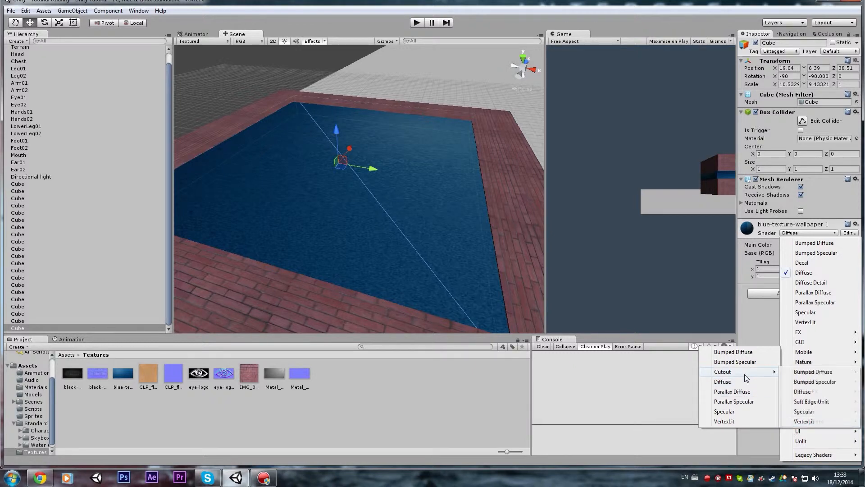
left_click(740, 412)
Select the blue strip at Z 33.36 and set its shader to Transparent/Specular.
mouse_move(342, 194)
left_mouse_down("alt")
mouse_move(352, 209)
mouse_move(270, 212)
mouse_move(327, 189)
left_mouse_up("alt")
right_click_drag(328, 189, 273, 161)
key("s")
key("a")
key("w")
left_click(413, 176)
key("s")
left_click(299, 165)
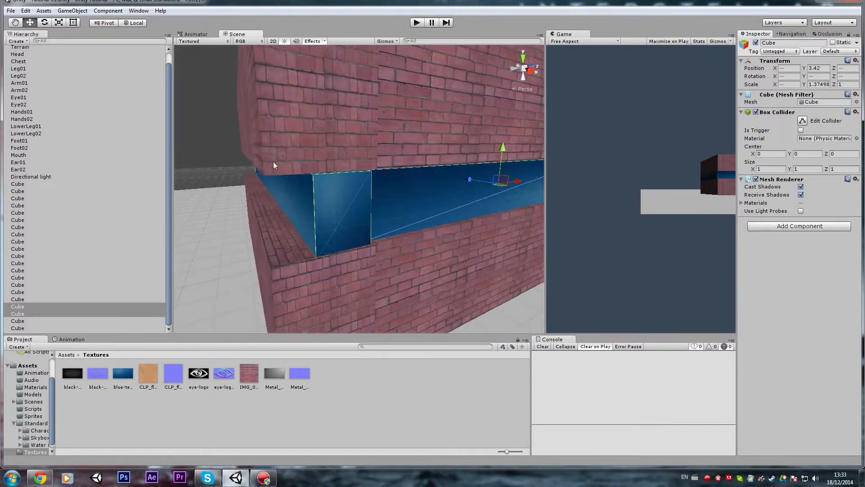
left_click(306, 201)
left_click(783, 233)
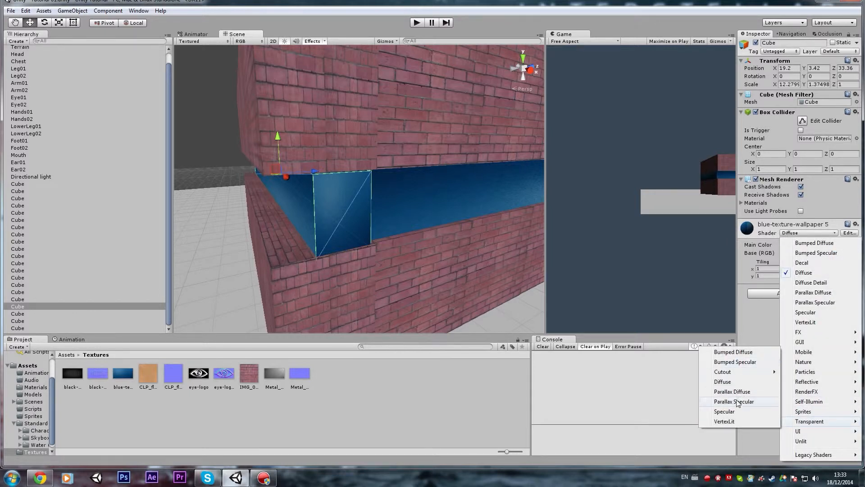
left_click(735, 411)
Set the shader of the blue strip on the adjoining side wall to Transparent/Specular.
key("d")
right_click_drag(489, 266, 495, 248)
left_click(423, 246)
left_click(813, 233)
mouse_move(811, 421)
left_click(748, 412)
Select the blue strip at Z 43.99 and give its material the Transparent/Specular shader.
right_click_drag(433, 288, 342, 266)
left_click(410, 248)
left_click(805, 233)
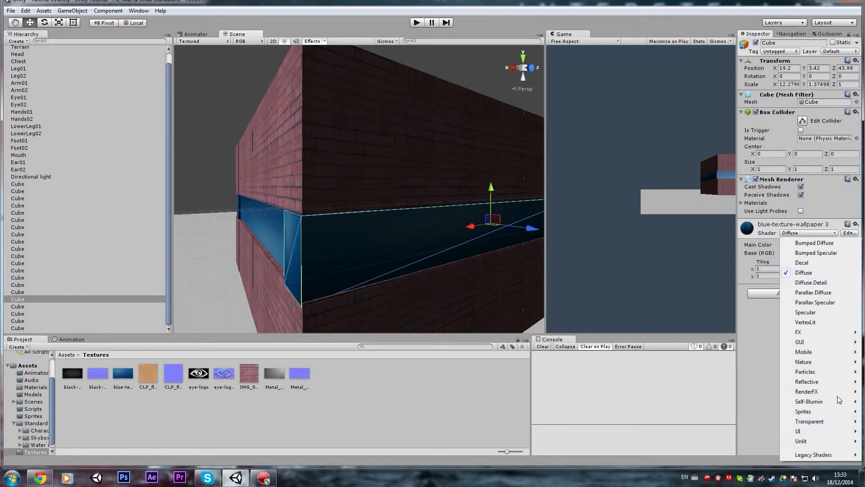
mouse_move(833, 422)
left_click(730, 411)
Change the shader of the remaining blue strip, at X 13.61, to Transparent/Specular.
right_click_drag(520, 295, 347, 277)
left_click(301, 208)
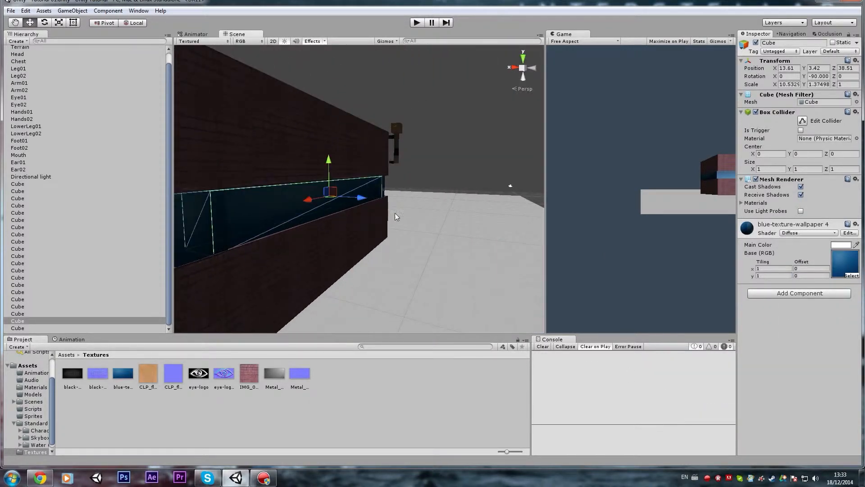
left_click(806, 233)
mouse_move(810, 420)
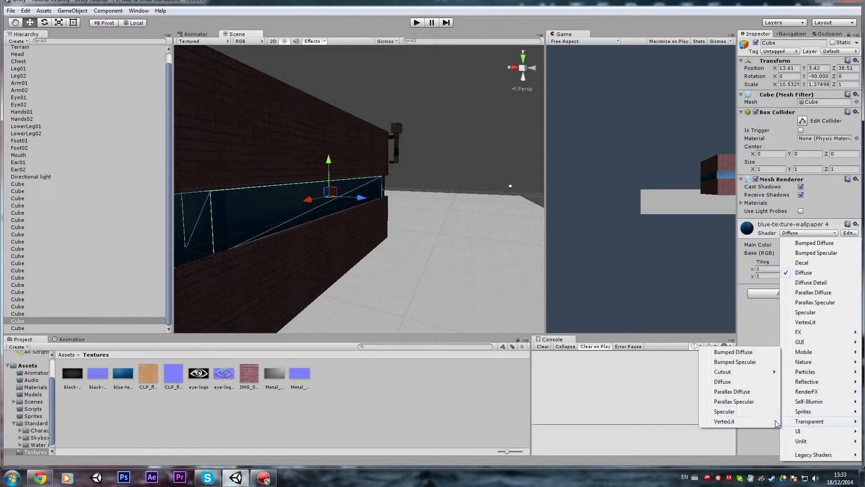
left_click(732, 412)
Create another cube inside the building and reposition it within the room.
right_click_drag(429, 280, 321, 233)
key("d")
left_click(456, 142)
right_click_drag(456, 142, 213, 234)
key("w")
key("w")
right_click_drag(235, 107, 234, 116)
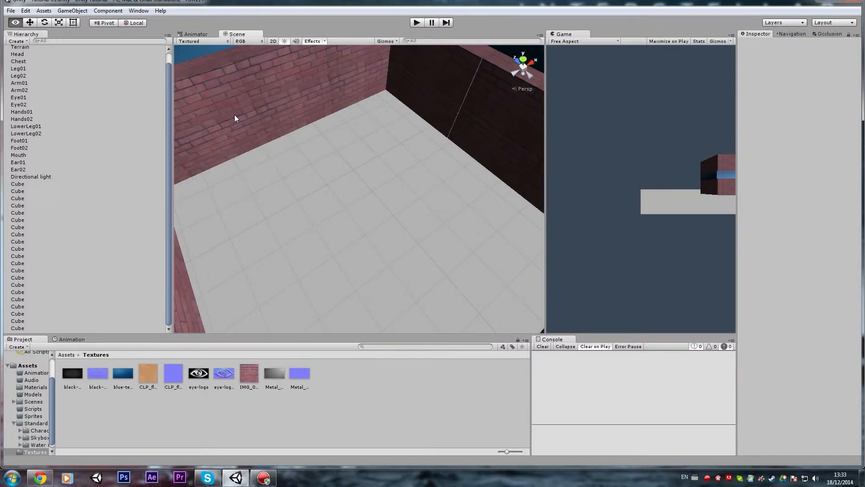
left_click(72, 10)
mouse_move(129, 43)
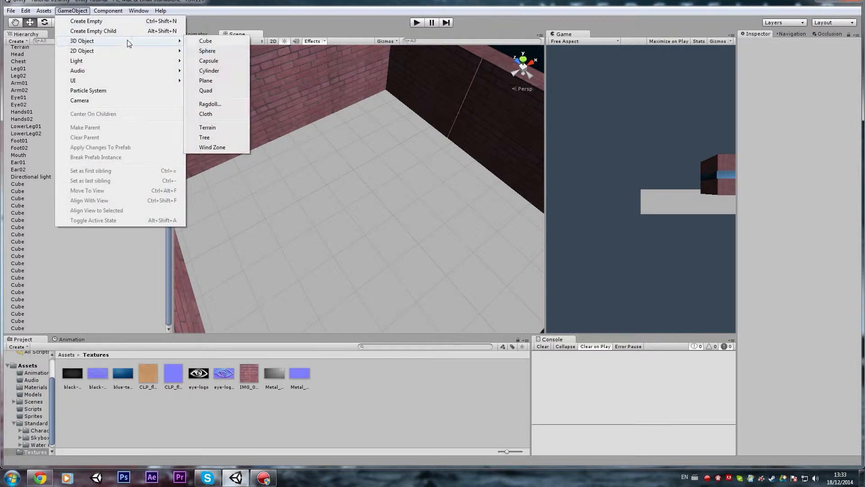
left_click(207, 42)
left_click_drag(360, 170, 384, 194)
key("e")
key("w")
right_click_drag(384, 195, 354, 76)
Select the blue strip at Z 33.36 and adjust the shininess of its transparent specular material.
key("s")
left_click(404, 120)
right_click_drag(277, 58, 442, 246)
key("w")
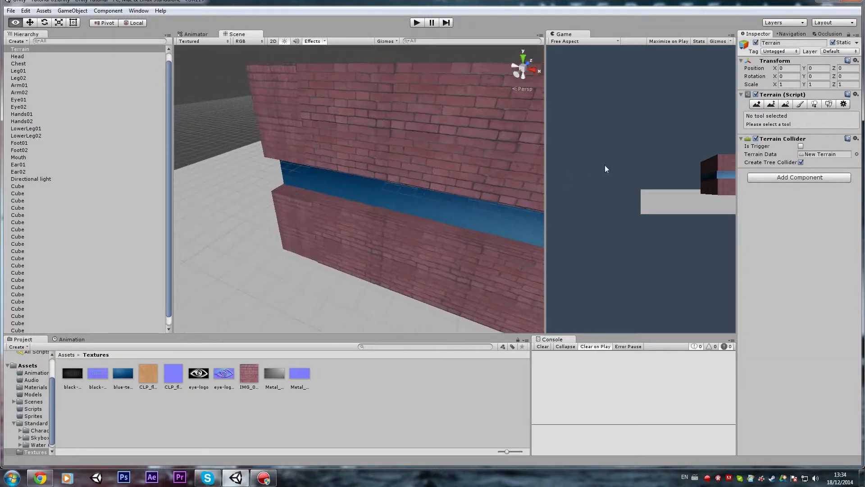
right_click_drag(396, 205, 305, 182)
key("d")
key("a")
left_click(305, 199)
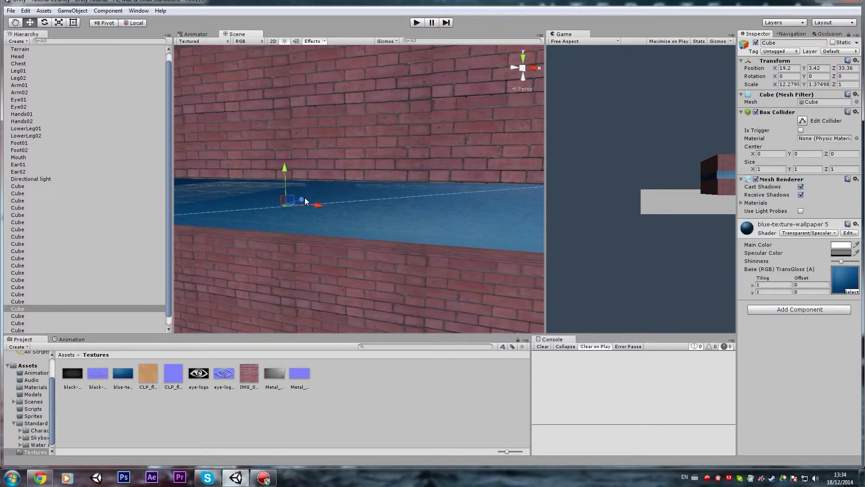
mouse_move(838, 261)
left_mouse_down()
mouse_move(851, 261)
mouse_move(837, 261)
left_mouse_up()
right_click_drag(375, 244, 325, 250)
Select the upper brick wall segment at the corner and set its IMG_0373 material's shader to Bumped Specular.
left_click(465, 179)
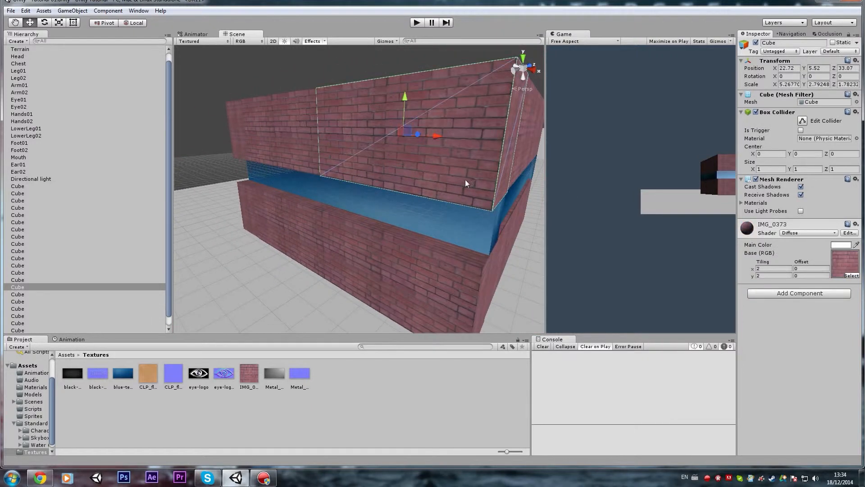
left_click(808, 233)
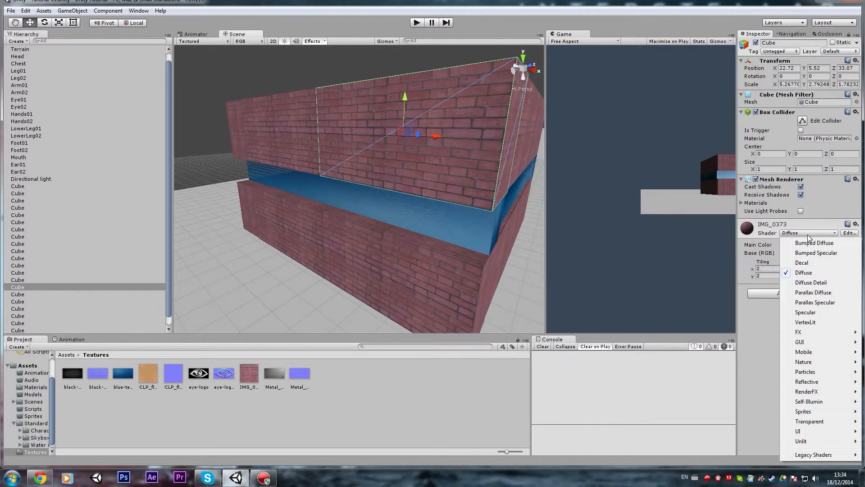
left_click(813, 254)
Change the shader of the corner wall segment's IMG_0373 brick material to Bumped Diffuse.
right_click_drag(408, 230, 356, 195)
left_click(342, 101)
left_click(356, 195)
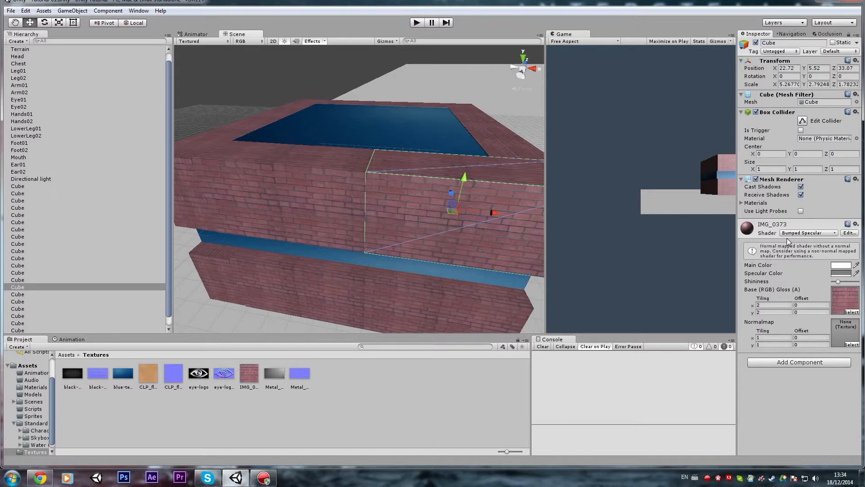
right_click_drag(430, 241, 418, 213)
left_click(803, 234)
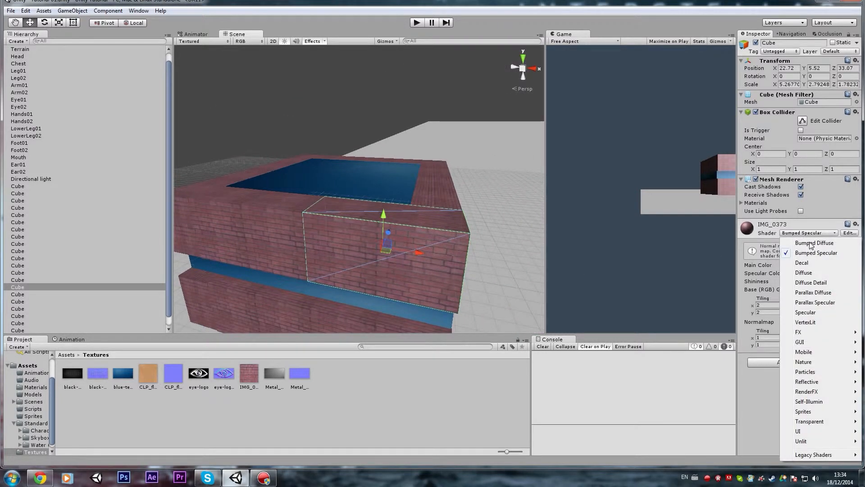
left_click(811, 243)
right_click_drag(411, 237, 711, 264)
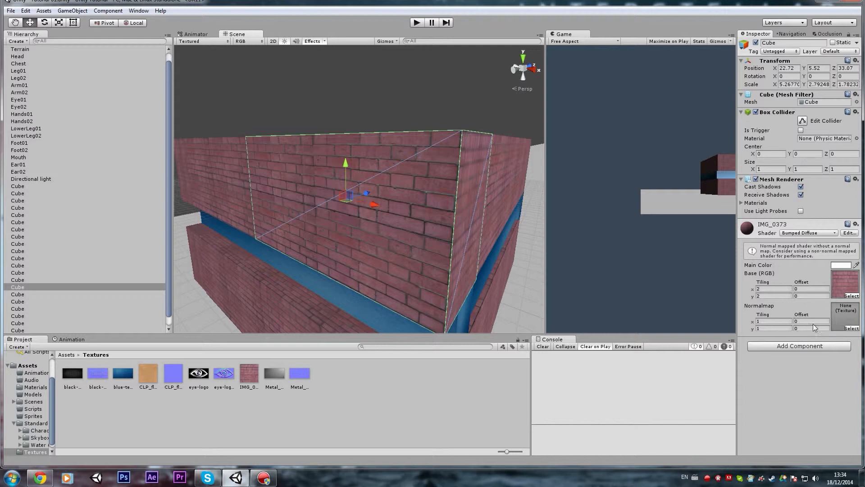
Switch the brick material's shader to Diffuse and back to Bumped Diffuse to compare the two.
left_click(805, 234)
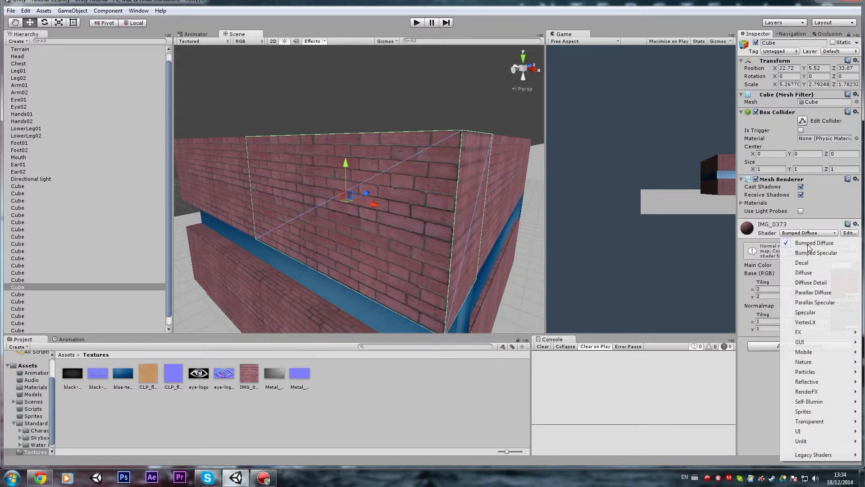
left_click(804, 272)
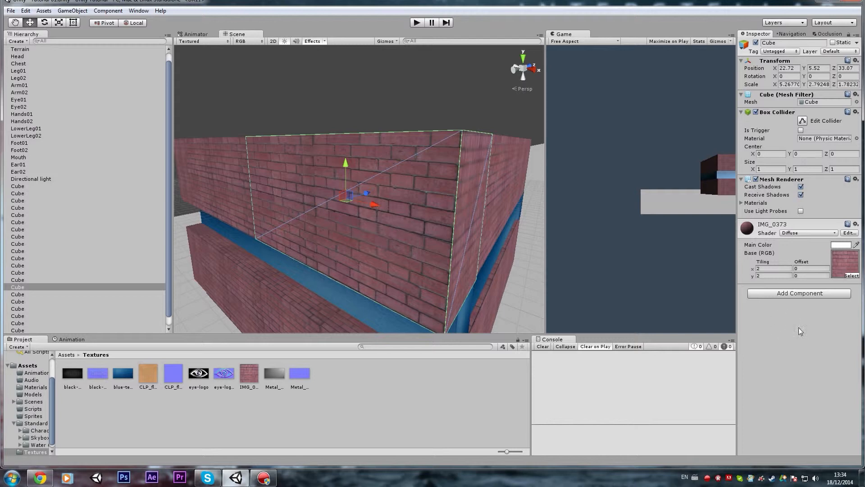
left_click(796, 234)
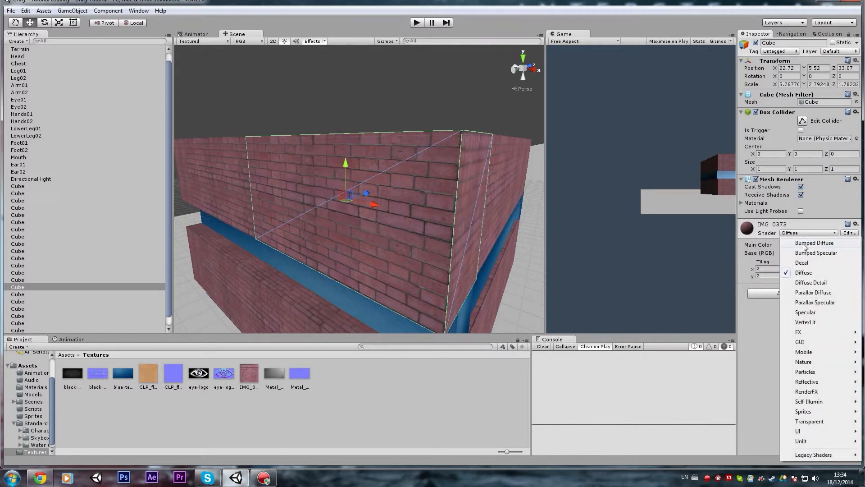
left_click(805, 243)
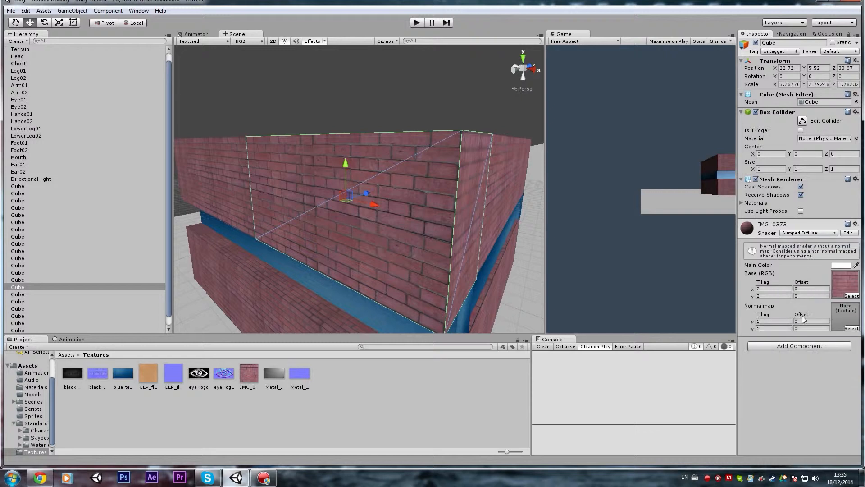
Set the IMG_0373 material's shader on the corner wall segment to Bumped Specular.
right_click_drag(464, 240, 465, 241)
key("a")
key("d")
left_click(789, 234)
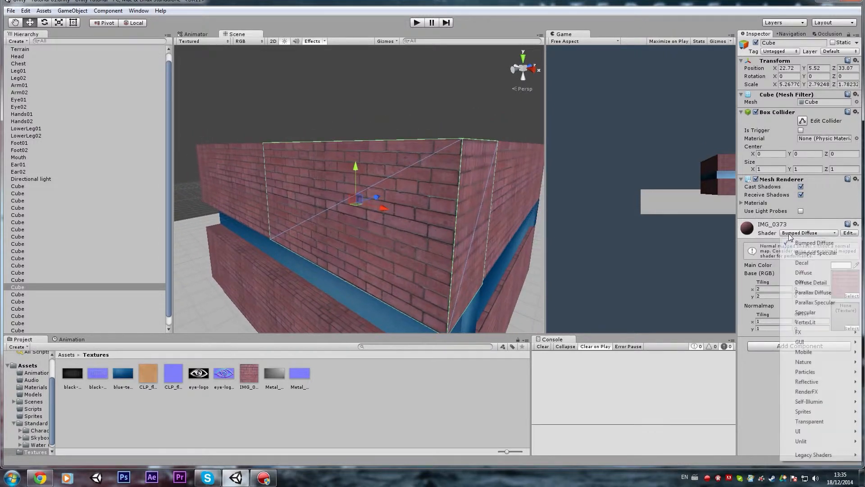
left_click(816, 253)
right_click_drag(369, 230, 497, 245)
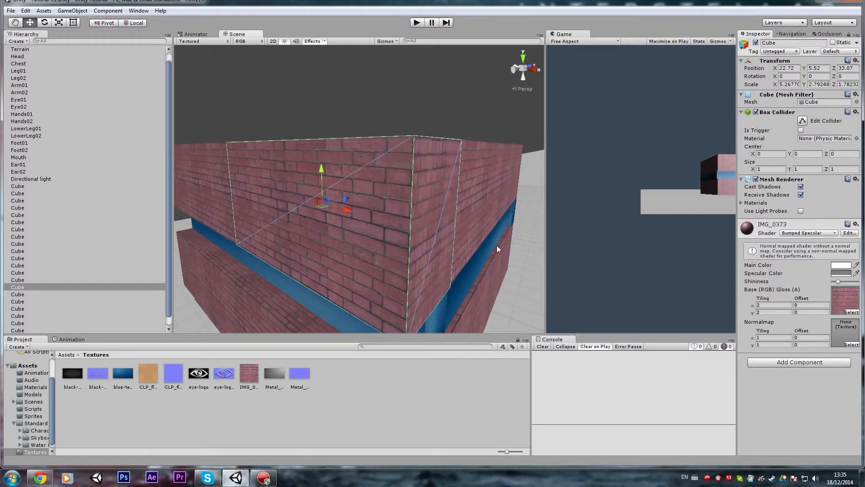
Try a lower shininess on the brick material, then raise it slightly above its starting level.
left_click_drag(839, 282, 833, 283)
left_click_drag(451, 216, 763, 249, "alt")
mouse_move(833, 282)
left_mouse_down()
mouse_move(850, 282)
mouse_move(842, 286)
left_mouse_up()
left_click_drag(428, 211, 446, 232, "alt")
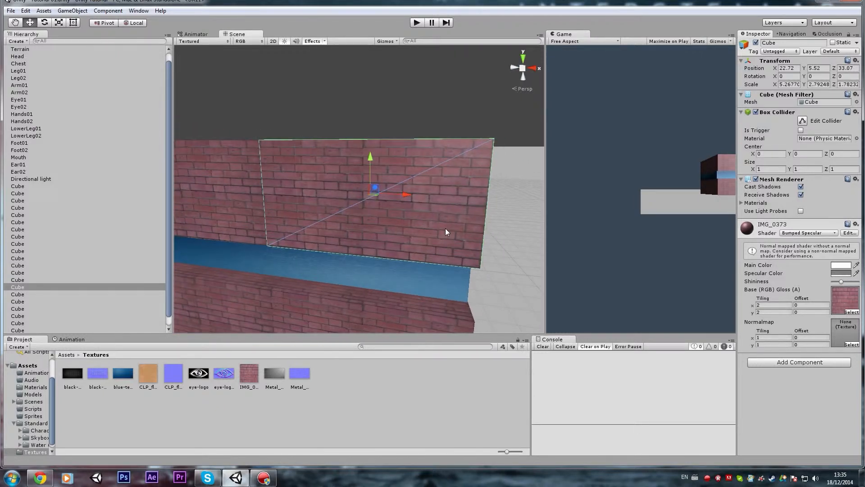
Change the brick material's shader on the corner wall segment to plain Specular.
left_click(813, 234)
left_click(766, 398)
left_click(800, 233)
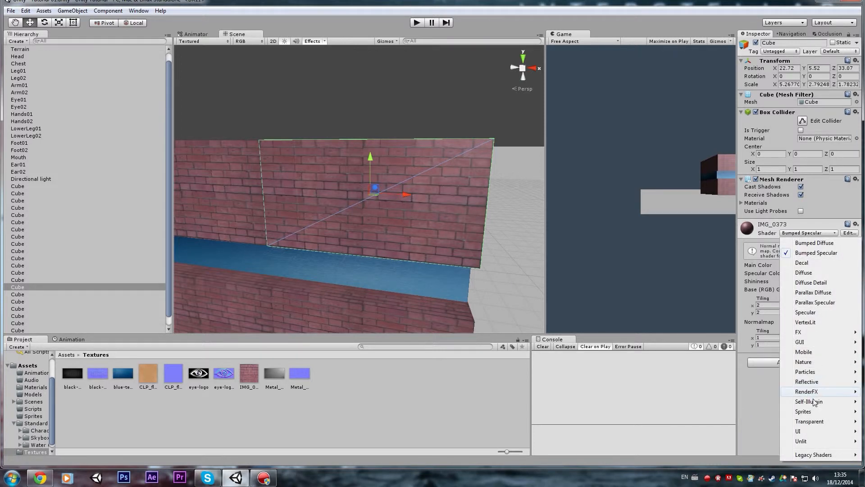
left_click(806, 312)
left_click_drag(379, 222, 333, 223, "alt")
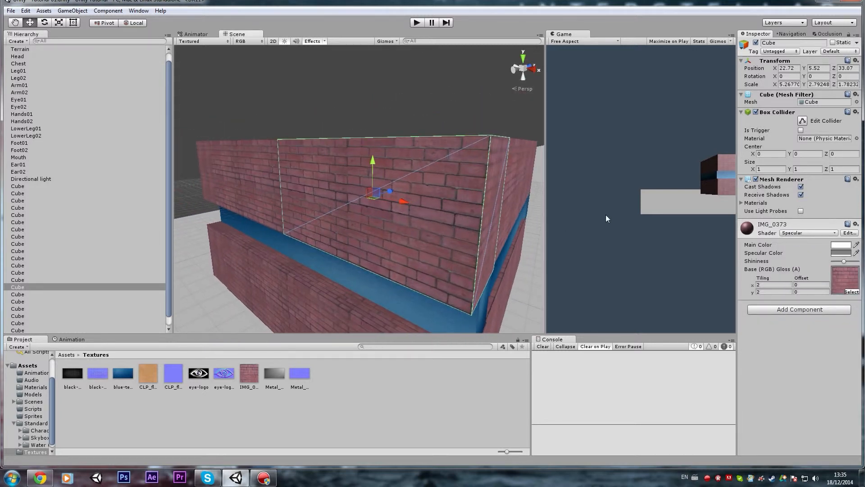
Try the Transparent/Bumped Diffuse shader on the brick material and undo the change.
left_click(812, 233)
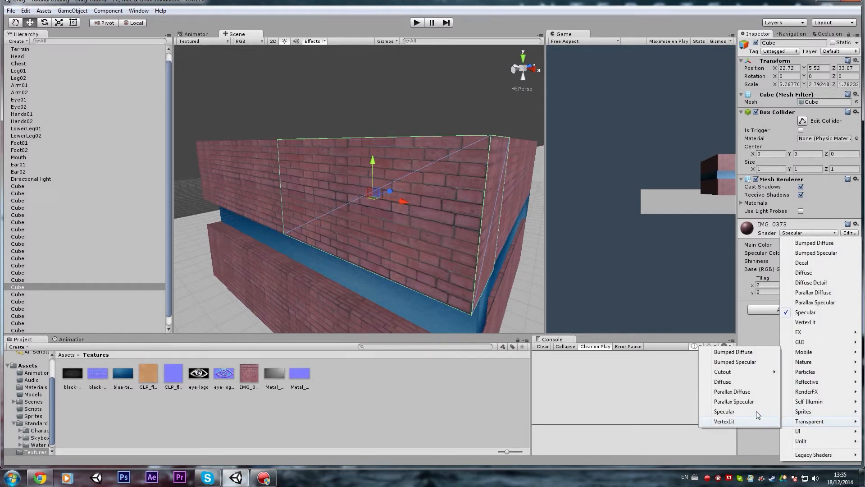
left_click(744, 354)
left_click_drag(407, 235, 434, 222, "alt")
key("ctrl+z")
Try the Transparent/Diffuse shader on the brick material and undo the change.
left_click(825, 233)
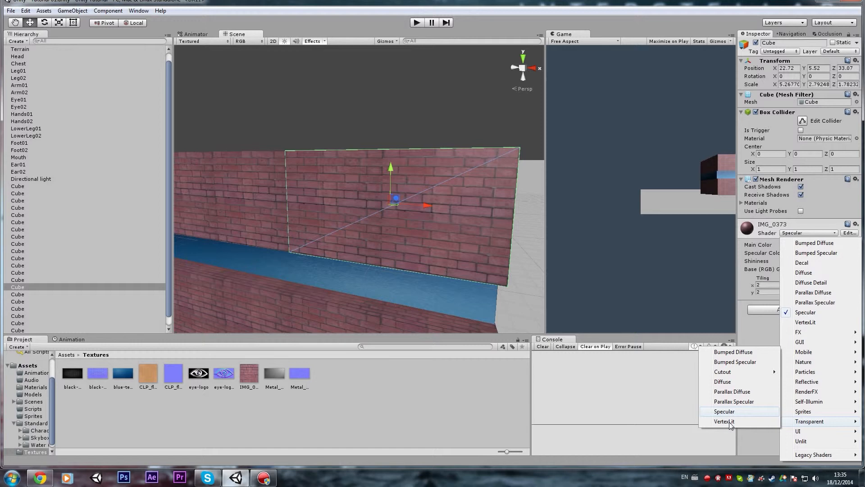
left_click(723, 382)
left_click_drag(397, 226, 246, 228, "alt")
key("ctrl+z")
left_click_drag(389, 202, 857, 225, "alt")
key("d")
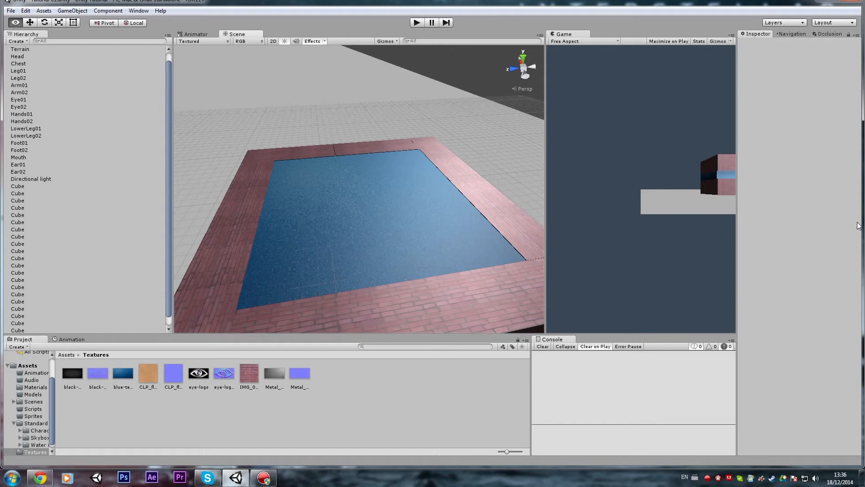
key("d")
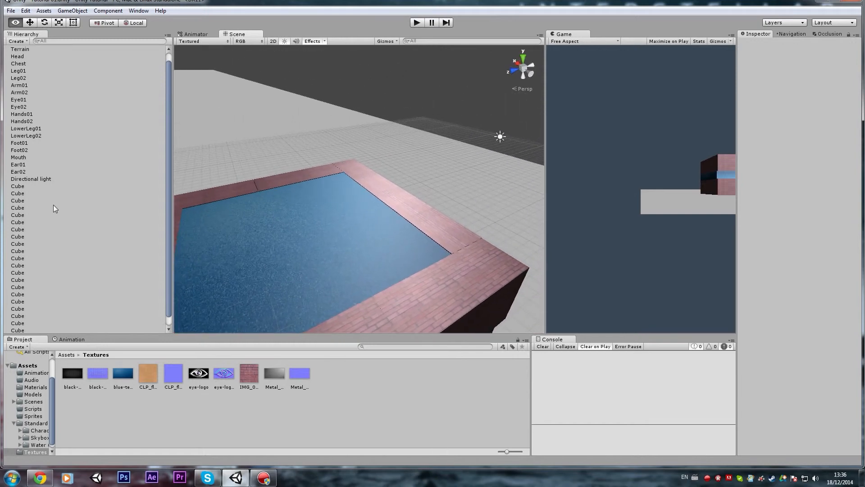